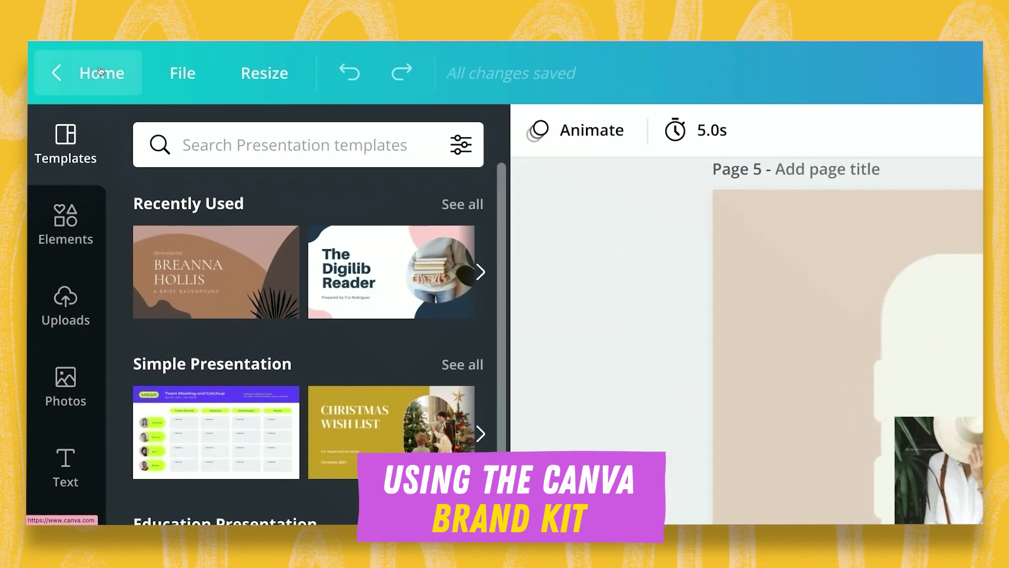
# - From the Home page, review the Brand Kit's logos, colour palettes and fonts
pyautogui.click(80, 62)
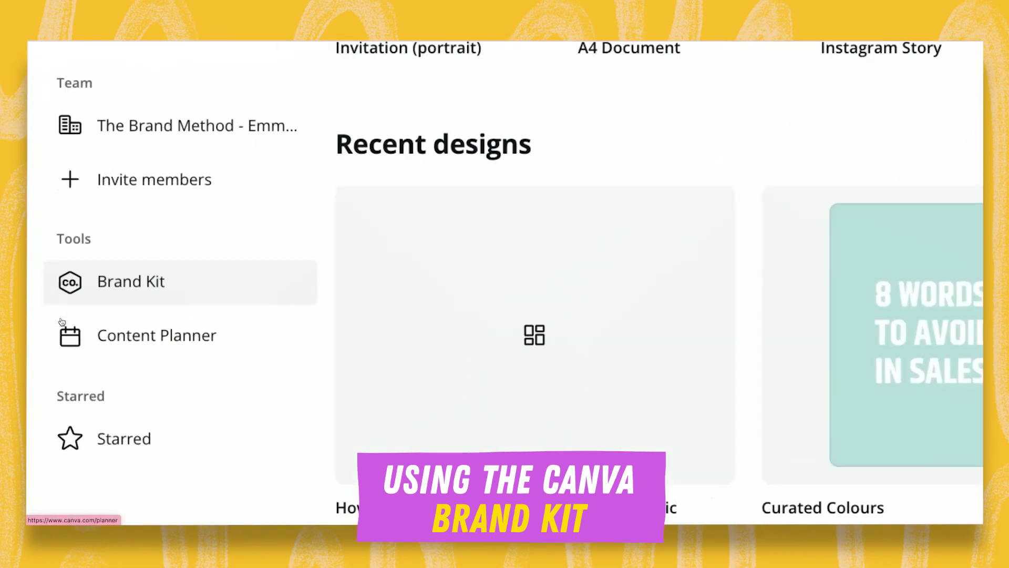
pyautogui.click(61, 318)
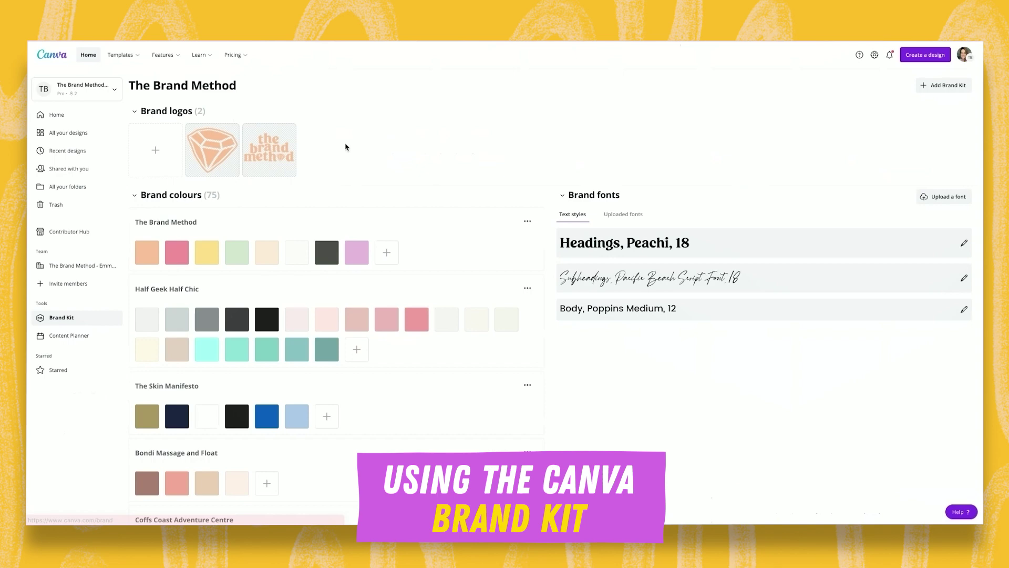
pyautogui.moveTo(269, 155)
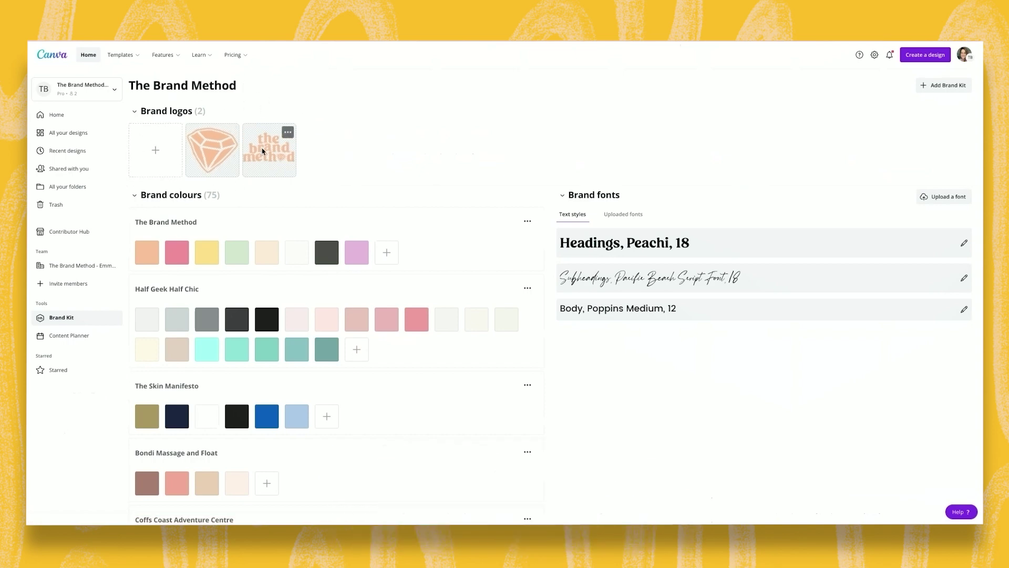
pyautogui.moveTo(191, 145)
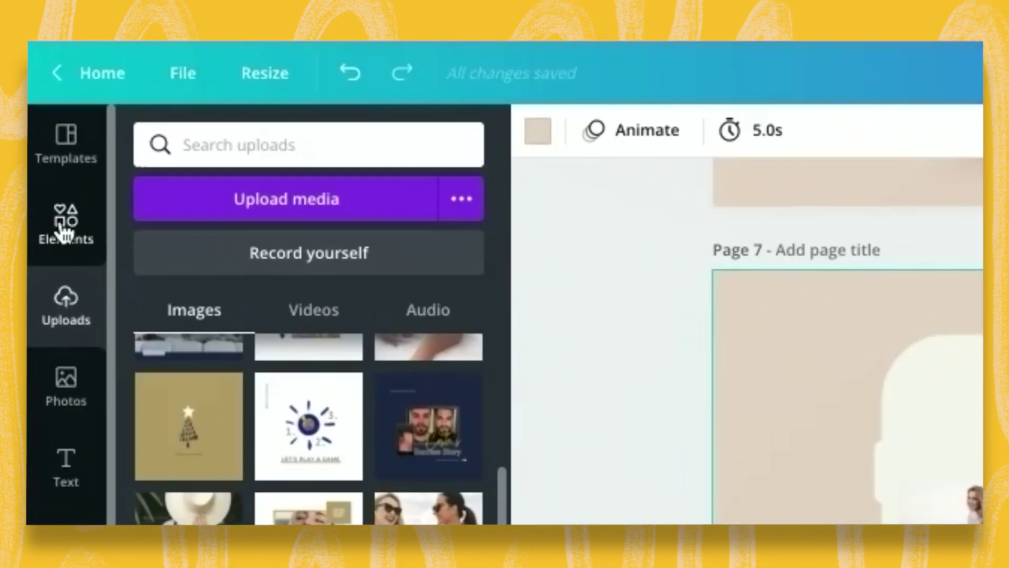
# - Search Canva's stock photos for 'women'
pyautogui.click(63, 231)
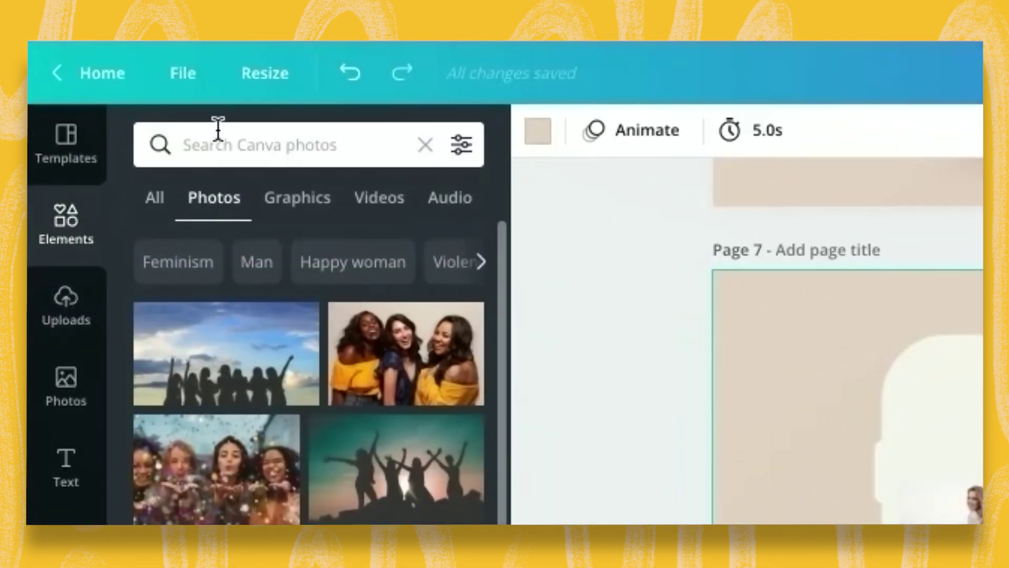
pyautogui.click(205, 145)
pyautogui.write('women')
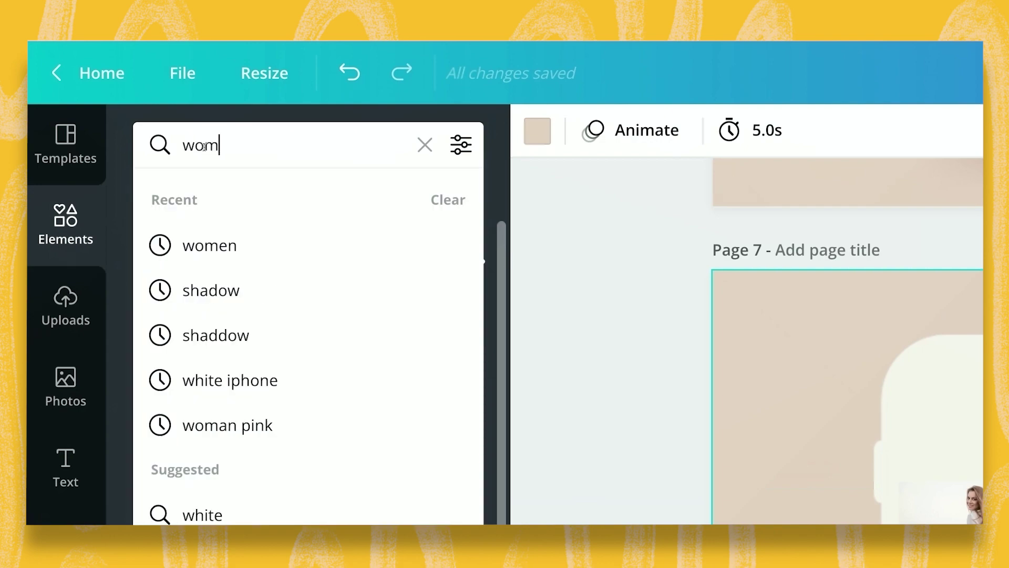
pyautogui.press('Return')
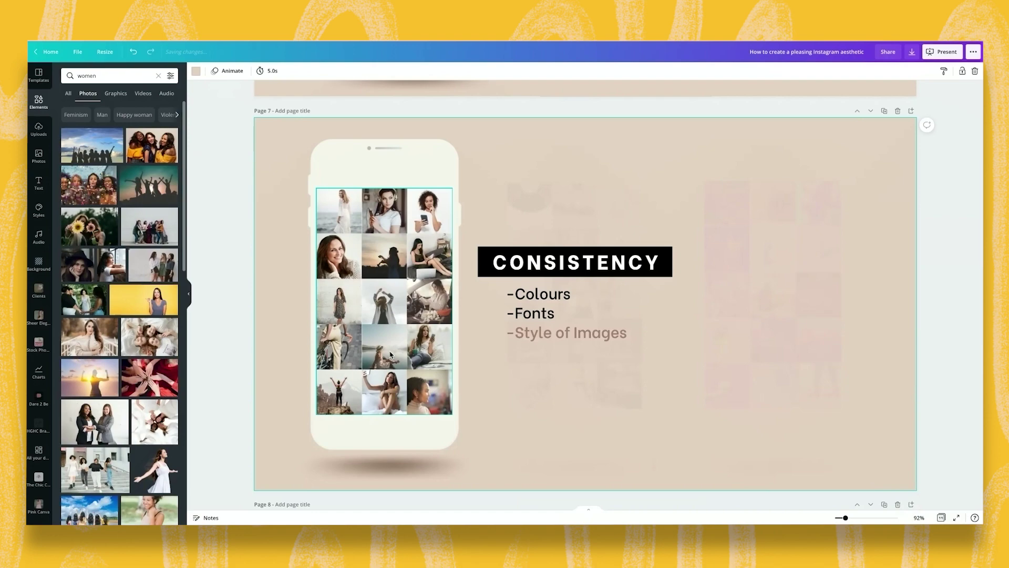
# - Drag three women photos into the phone grid, starting with the top-left cell
pyautogui.click(243, 344)
pyautogui.scroll(-2, 112, 316)
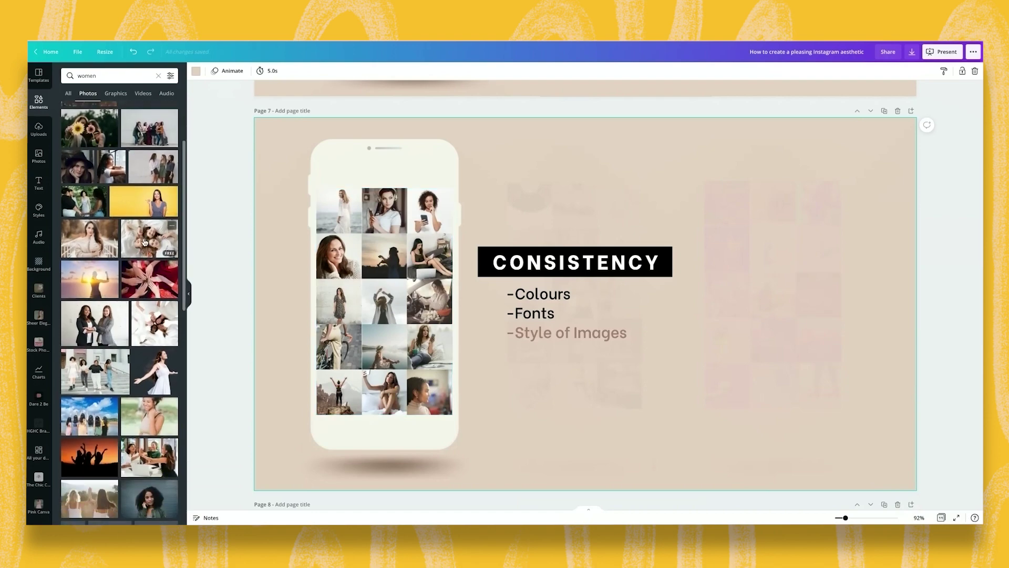
pyautogui.moveTo(145, 242); pyautogui.dragTo(347, 208)
pyautogui.moveTo(154, 322); pyautogui.dragTo(329, 300)
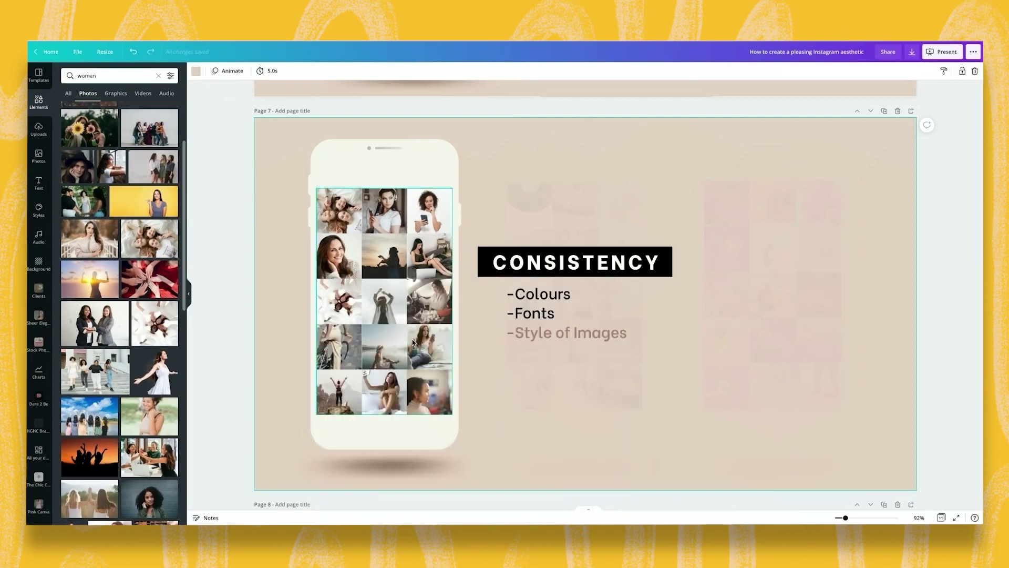
pyautogui.scroll(-2, 413, 342)
pyautogui.moveTo(95, 372); pyautogui.dragTo(386, 348)
pyautogui.scroll(2, 378, 384)
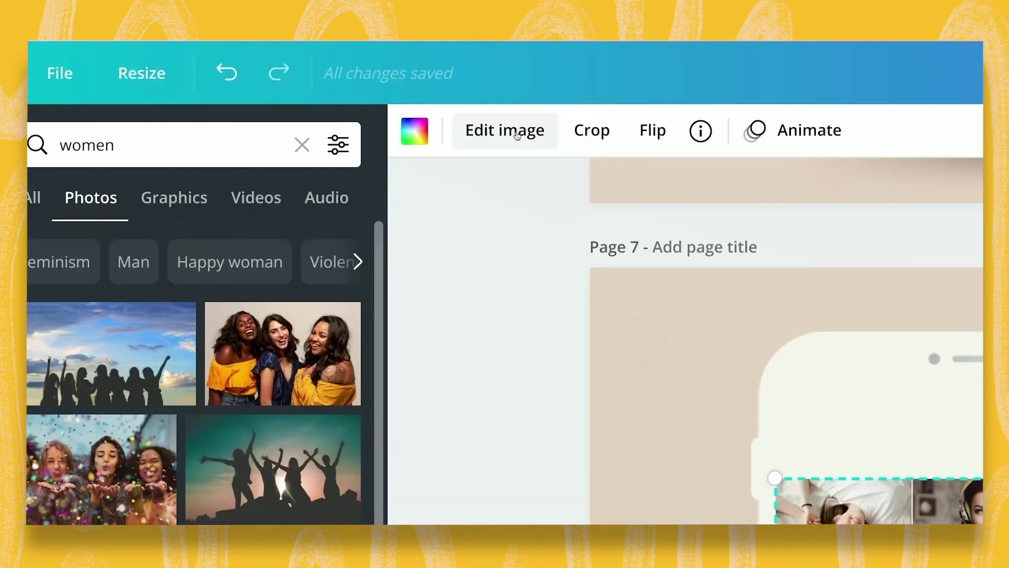
# - Apply the Whimsical filter to the phone grid photos, including the bottom-left one
pyautogui.click(516, 135)
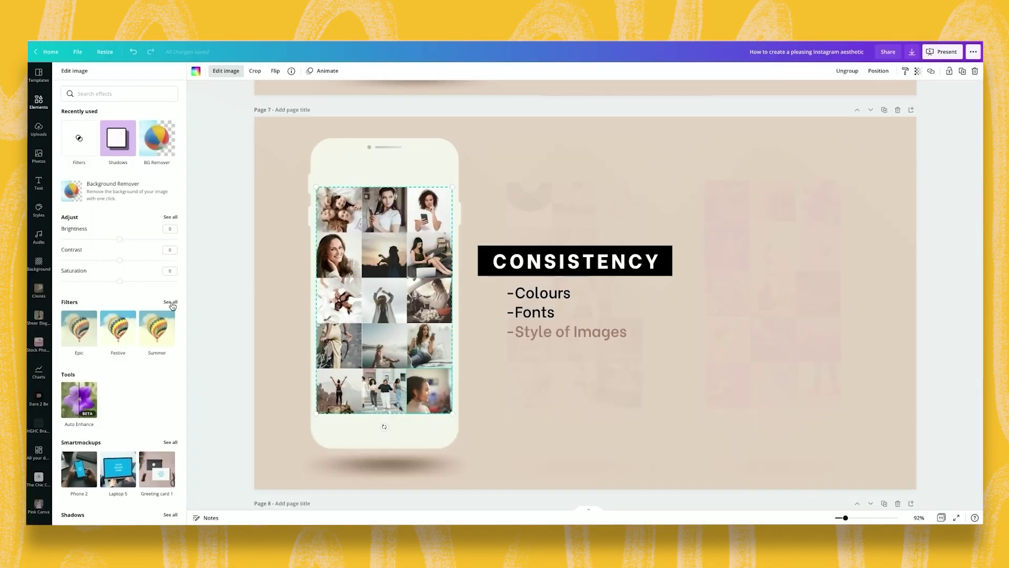
pyautogui.click(171, 302)
pyautogui.click(119, 268)
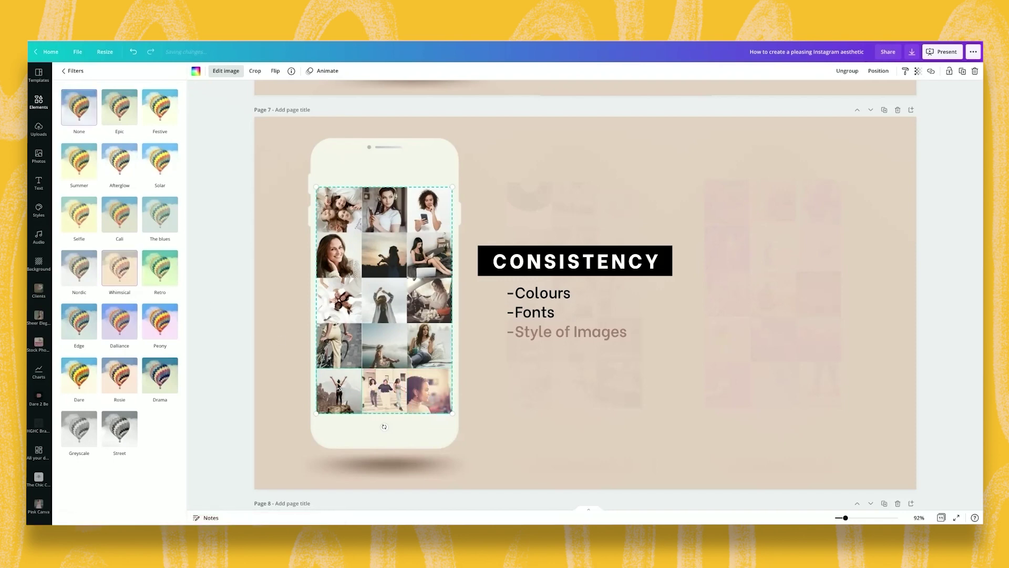
pyautogui.click(126, 269)
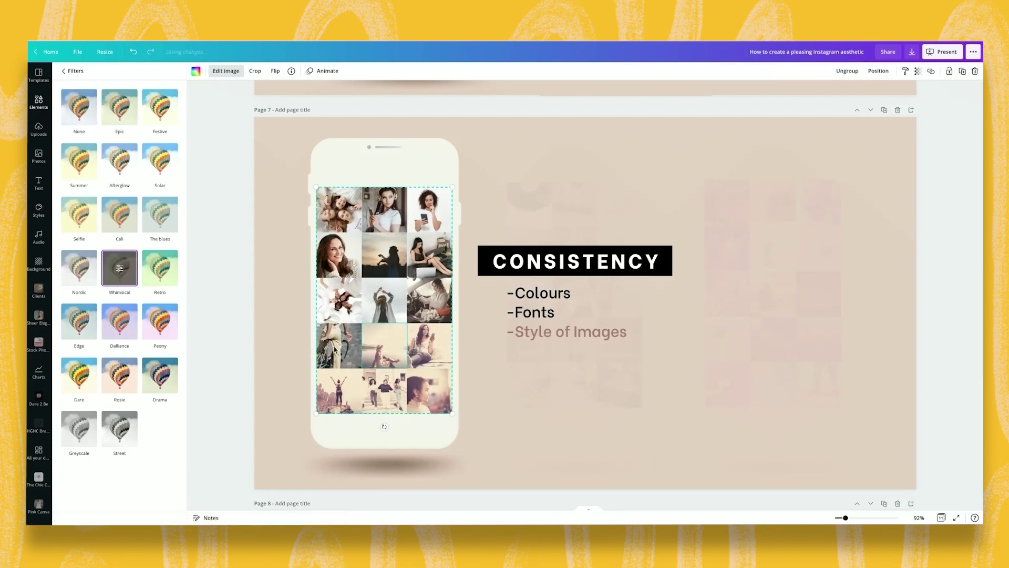
pyautogui.click(434, 437)
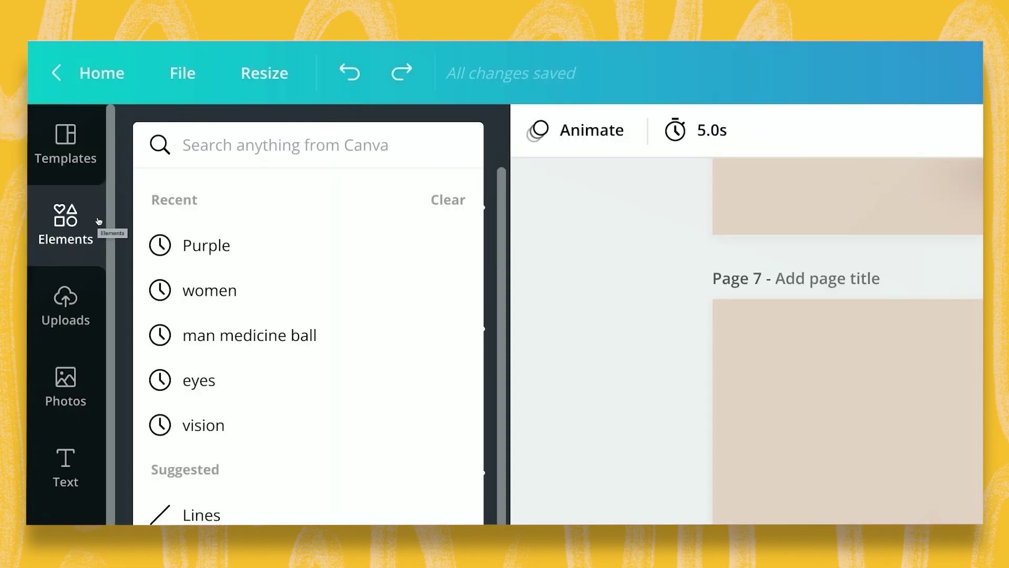
# - Narrow the 'Purple' photo results to purple-coloured photos, then scroll down to page 9
pyautogui.click(208, 250)
pyautogui.click(218, 217)
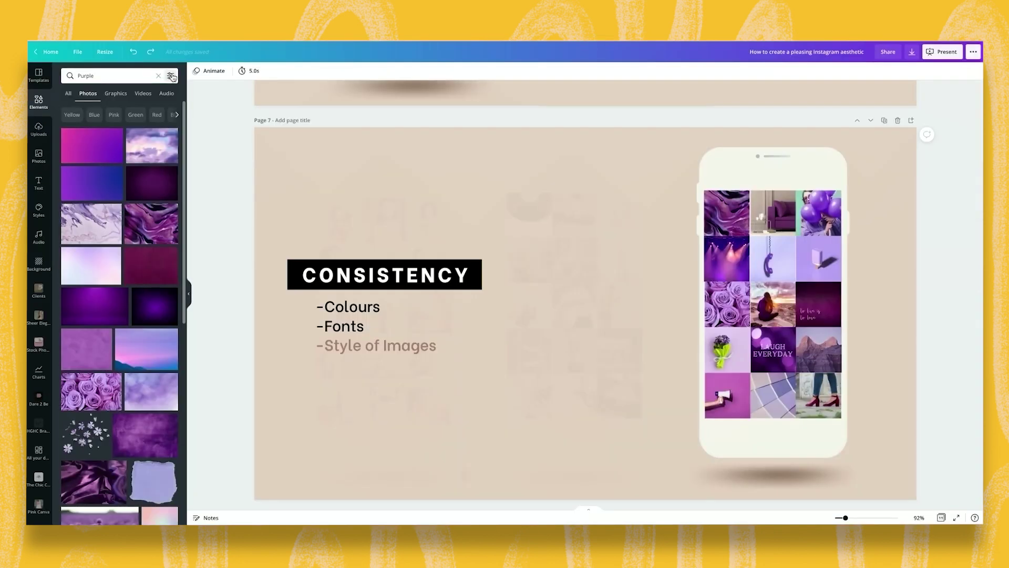
pyautogui.click(172, 77)
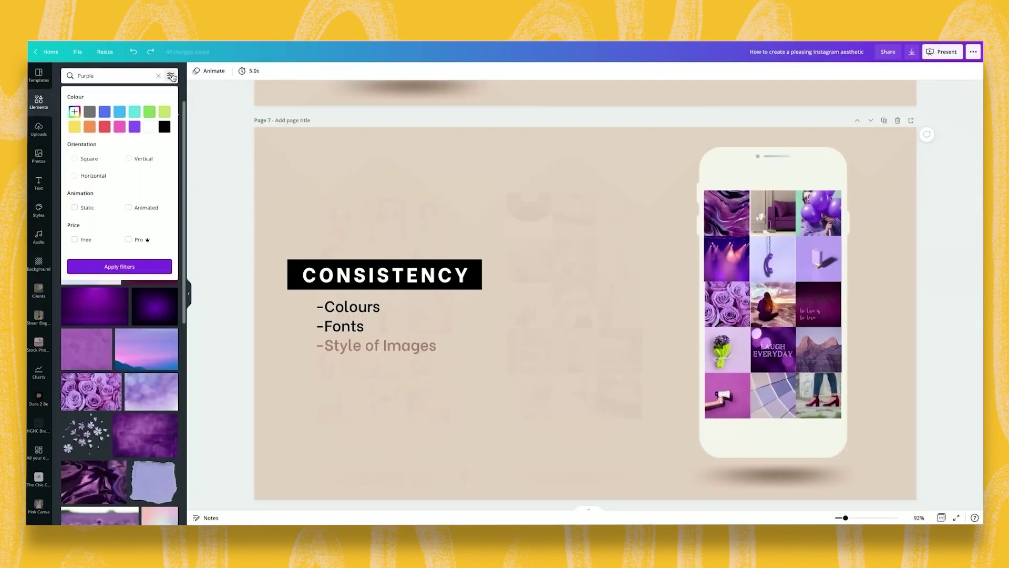
pyautogui.click(134, 126)
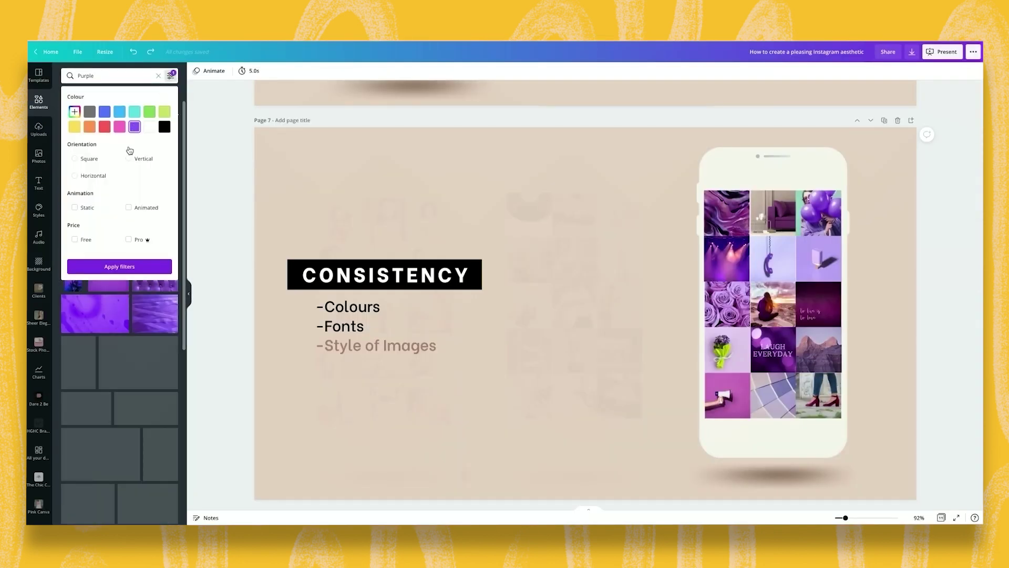
pyautogui.click(116, 268)
pyautogui.scroll(-4, 123, 269)
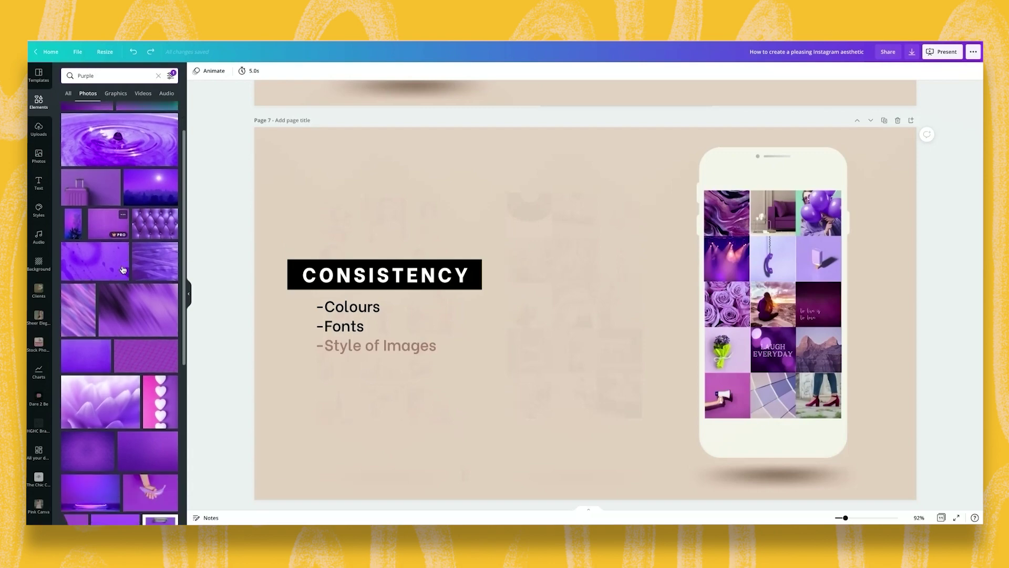
pyautogui.scroll(-3, 122, 269)
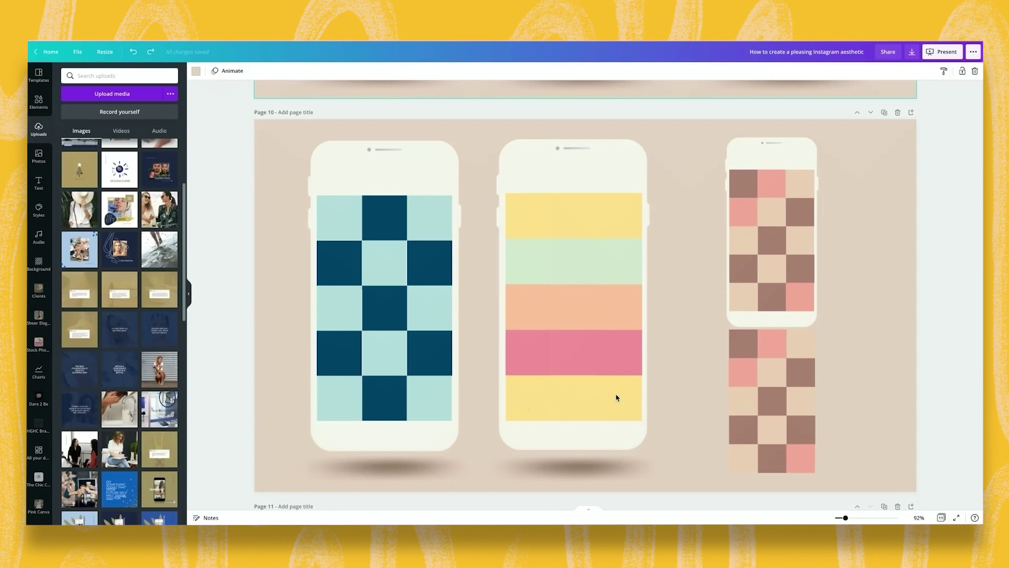
# - Scroll to the slide explaining the 3240 × 5400 artboard split into 1080-pixel divisions
pyautogui.scroll(7, 617, 397)
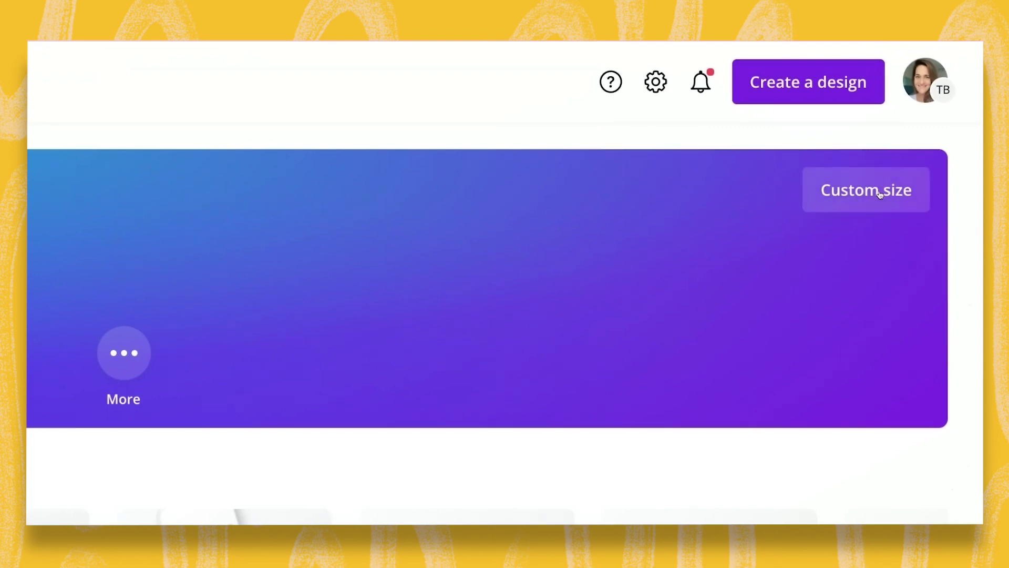
# - Create a new custom-size design 3240 px wide by 5400 px tall
pyautogui.click(880, 195)
pyautogui.write('3240')
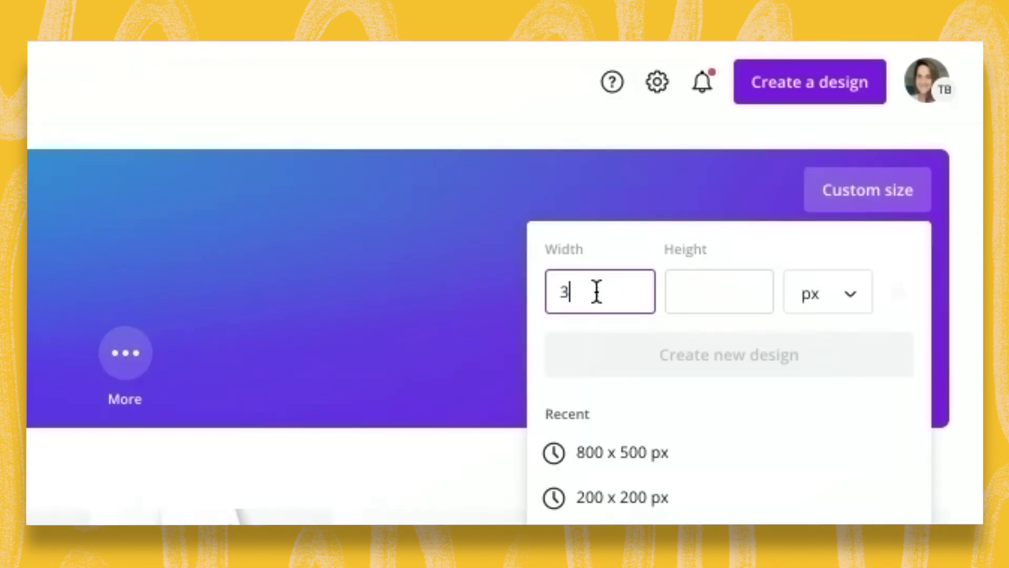
pyautogui.click(719, 292)
pyautogui.write('5400')
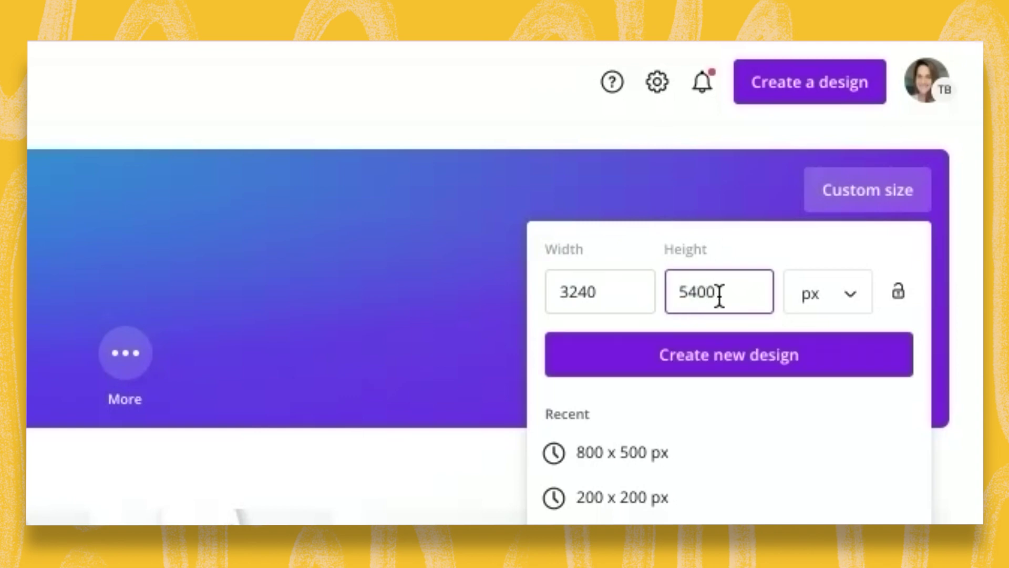
pyautogui.scroll(-2, 719, 297)
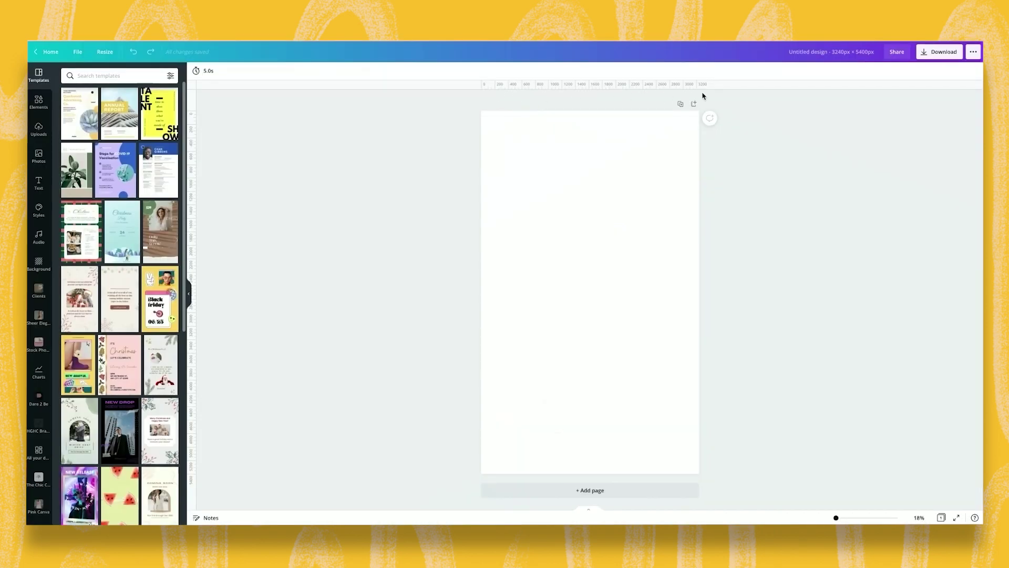
# - Add a vertical ruler guide near 2179 px, then zoom in and shift it to 2159 px
pyautogui.click(78, 52)
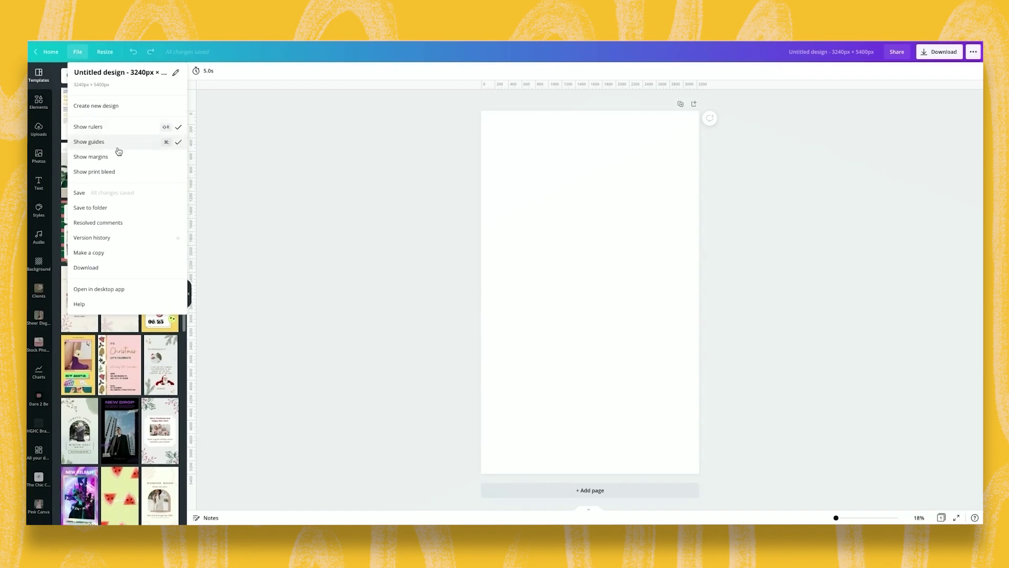
pyautogui.moveTo(191, 150); pyautogui.dragTo(628, 150)
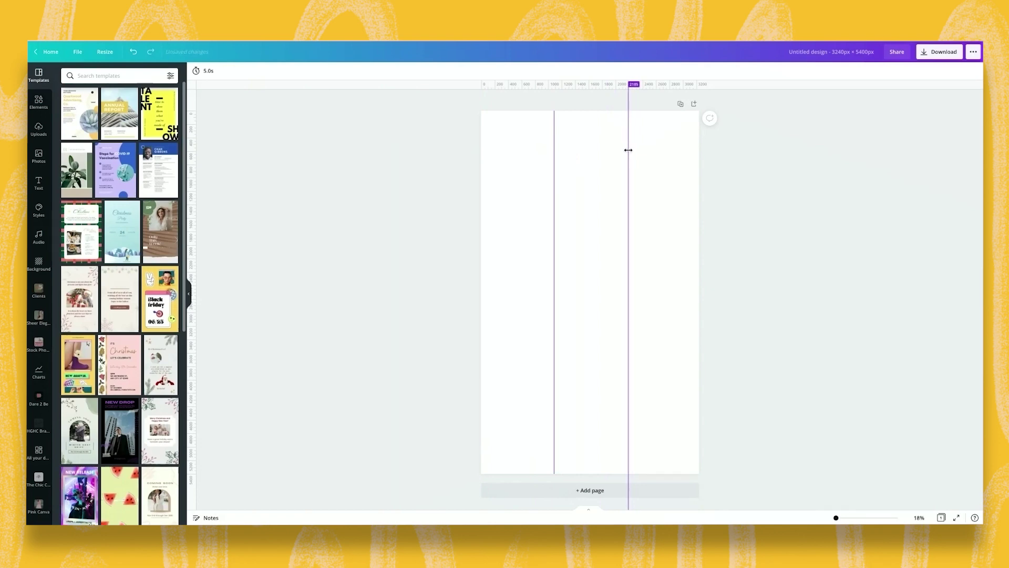
pyautogui.moveTo(629, 150); pyautogui.dragTo(628, 151)
pyautogui.moveTo(836, 519); pyautogui.dragTo(877, 518)
pyautogui.hscroll(10, 696, 97)
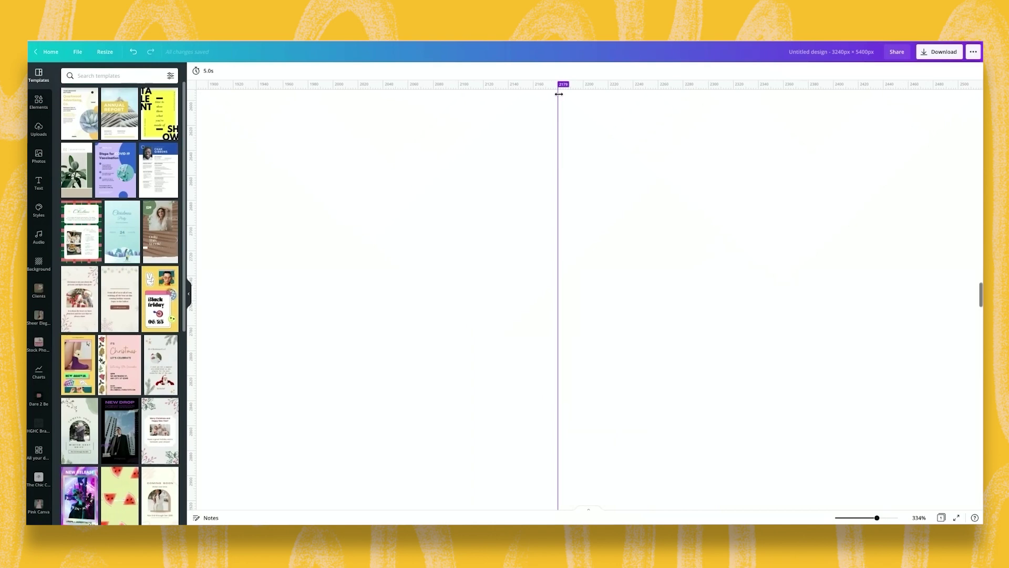
pyautogui.moveTo(559, 93); pyautogui.dragTo(535, 99)
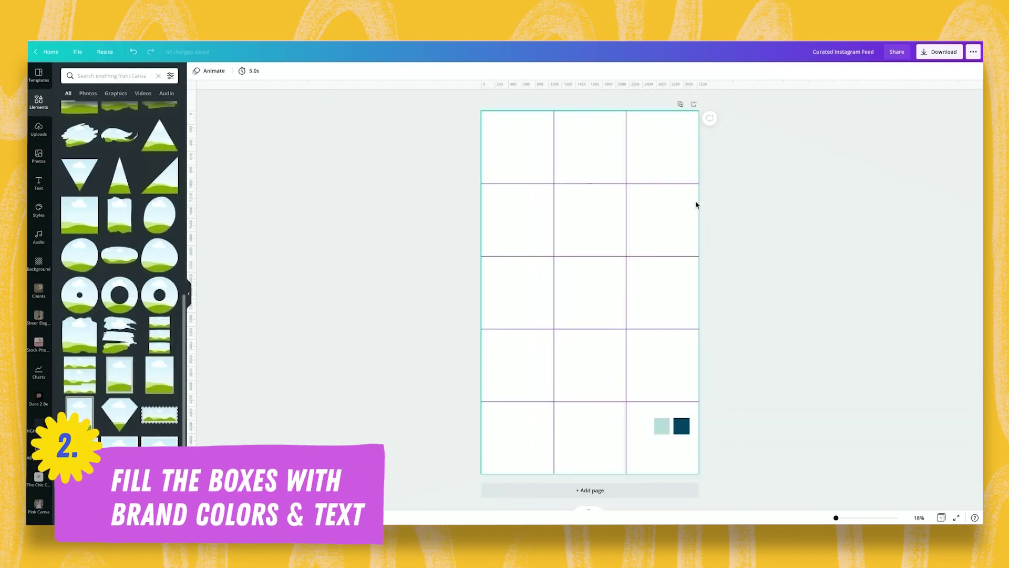
# - Draw a navy rectangle fitted to the top-left cell and fill the grid cells with navy boxes
pyautogui.press('r')
pyautogui.moveTo(676, 131); pyautogui.dragTo(554, 118)
pyautogui.moveTo(563, 191); pyautogui.dragTo(510, 444)
pyautogui.click(662, 147)
# - Recolour alternating grid boxes light teal to form a navy-and-teal checkerboard
pyautogui.click(196, 71)
pyautogui.click(129, 109)
pyautogui.click(592, 214)
pyautogui.click(129, 110)
pyautogui.click(589, 364)
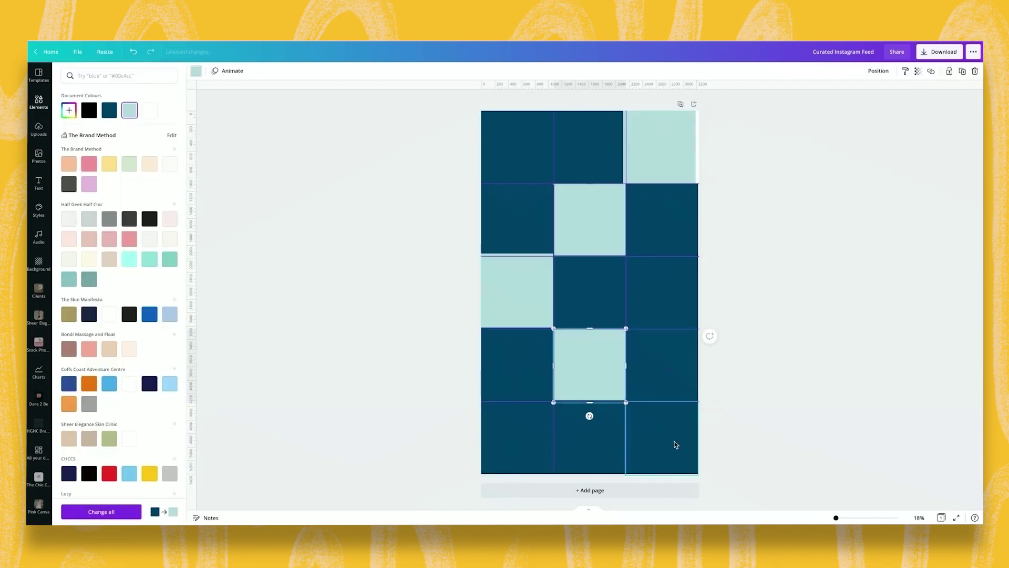
pyautogui.click(662, 436)
pyautogui.click(130, 110)
pyautogui.click(517, 147)
pyautogui.click(130, 110)
pyautogui.click(661, 292)
pyautogui.click(129, 110)
pyautogui.click(518, 437)
pyautogui.click(780, 167)
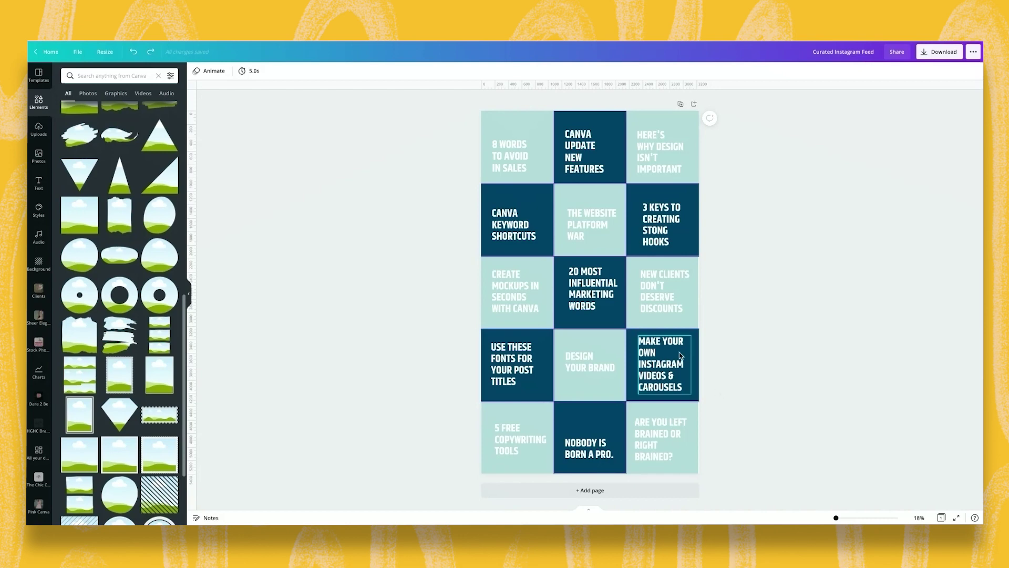
# - Shrink the 'MAKE YOUR OWN INSTAGRAM VIDEOS & CAROUSELS' title to fit its tile
pyautogui.click(663, 359)
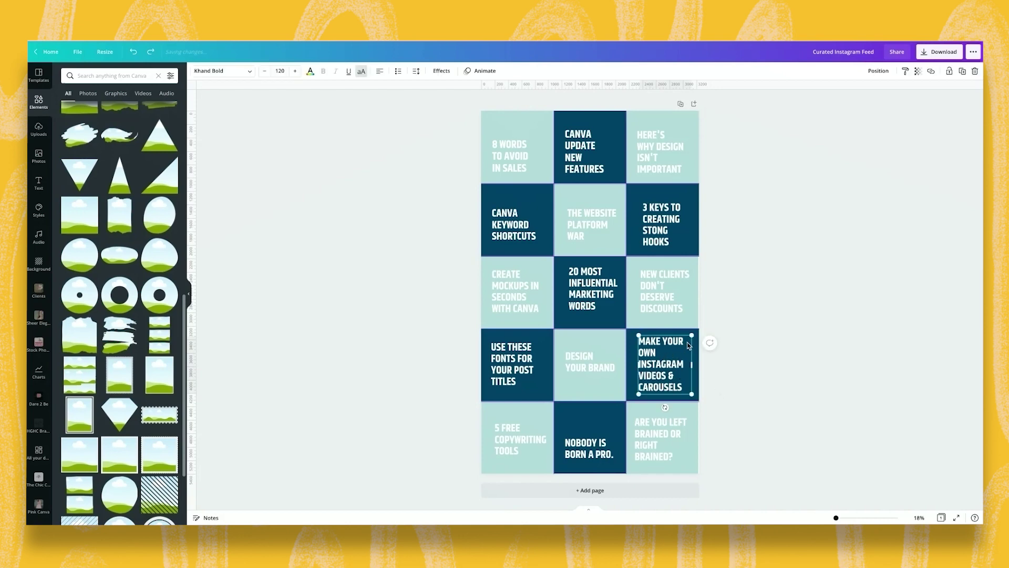
pyautogui.moveTo(693, 335); pyautogui.dragTo(678, 350)
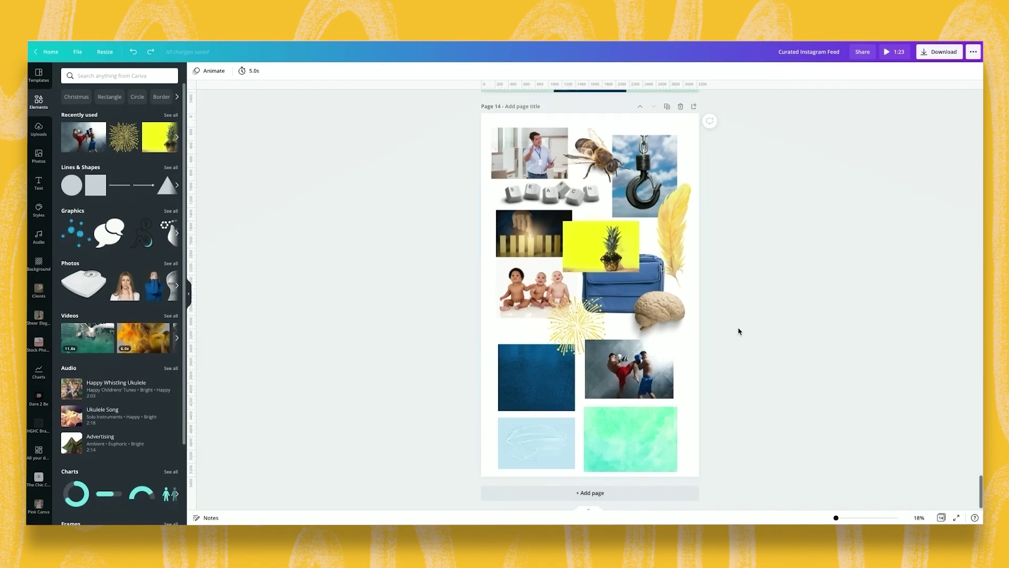
# - Scroll back up through the design toward the page 13 feed grid
pyautogui.scroll(7, 738, 331)
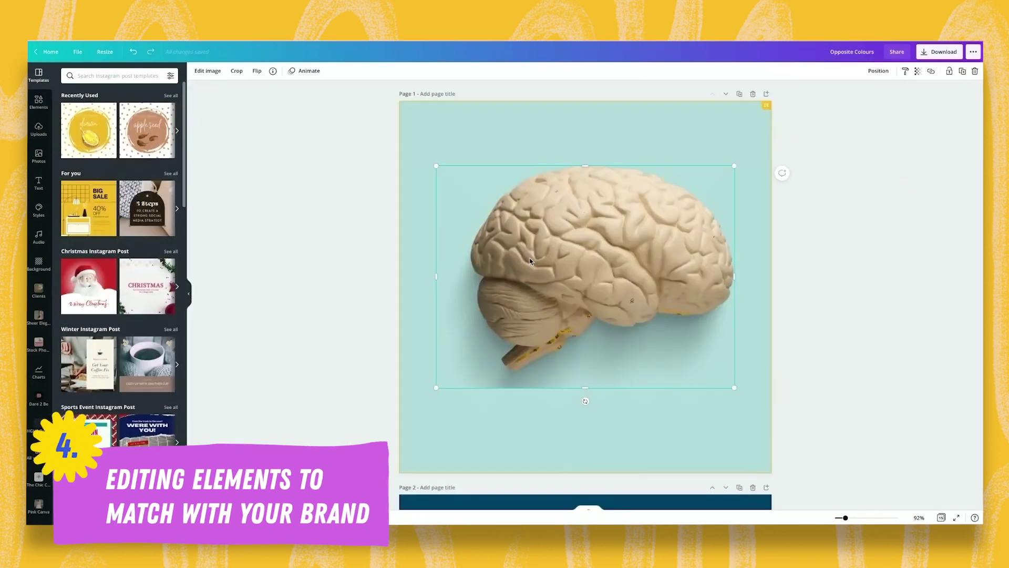
# - Apply the Mustard duotone preset to the brain photo
pyautogui.click(207, 70)
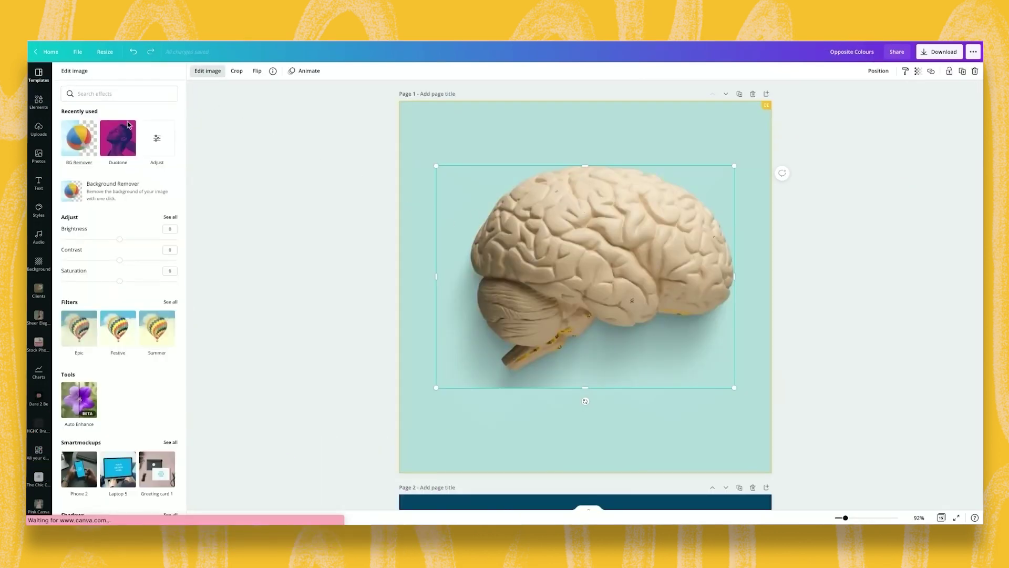
pyautogui.click(90, 141)
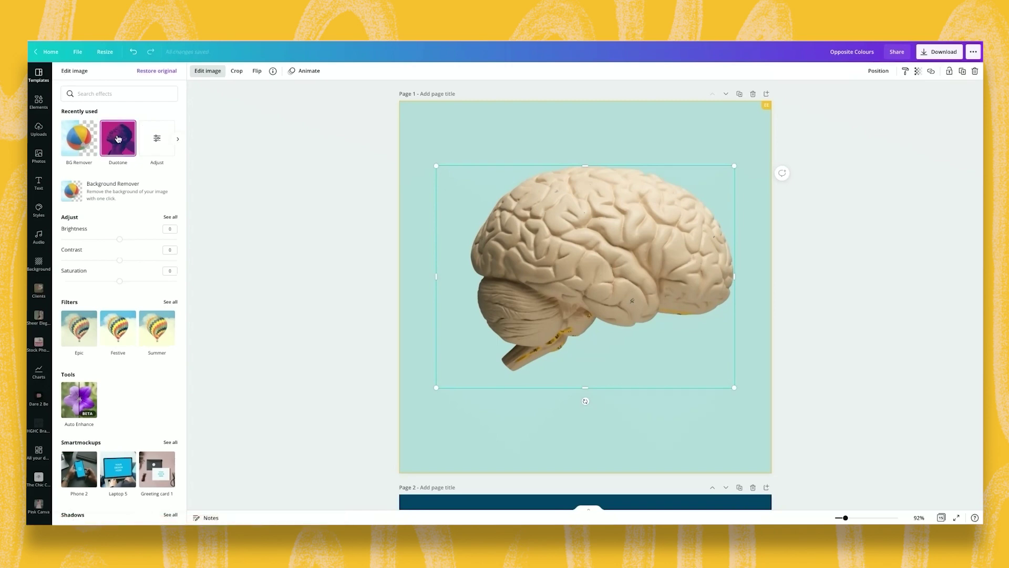
pyautogui.click(118, 139)
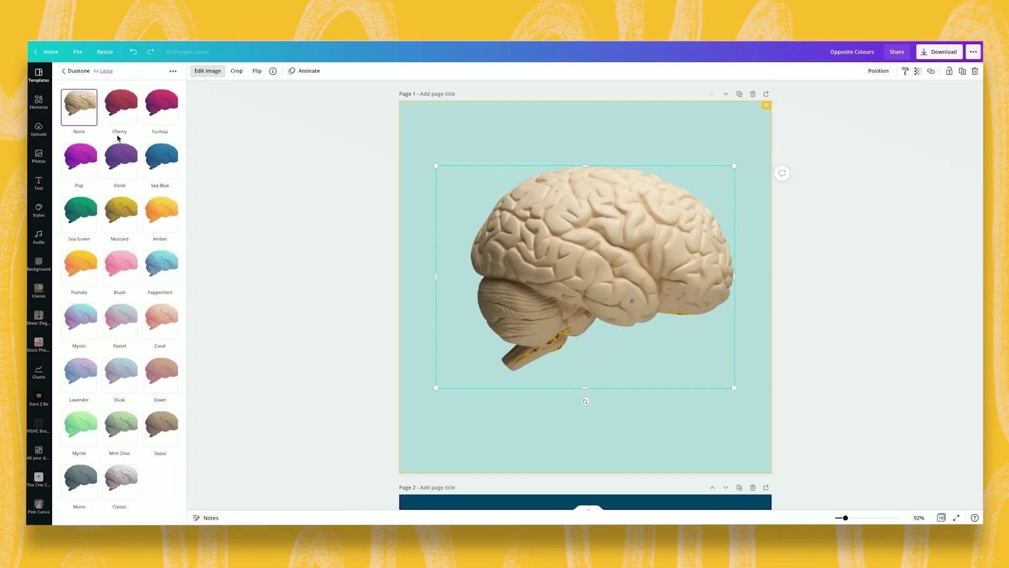
pyautogui.click(119, 218)
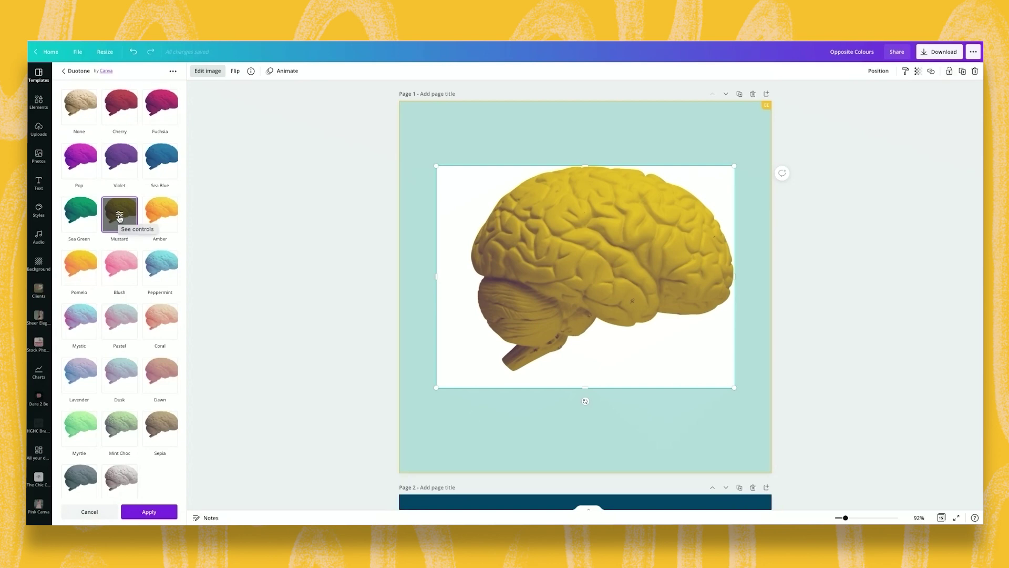
# - Recolour the duotone with navy #004369 shadows and pale yellow highlights, and lower intensity to about 0.7
pyautogui.click(119, 218)
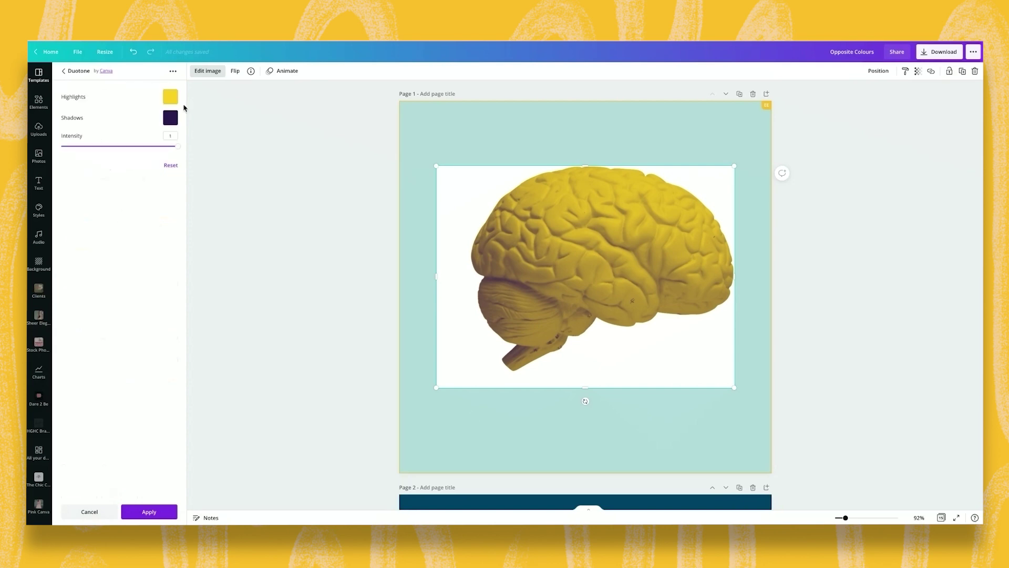
pyautogui.click(170, 118)
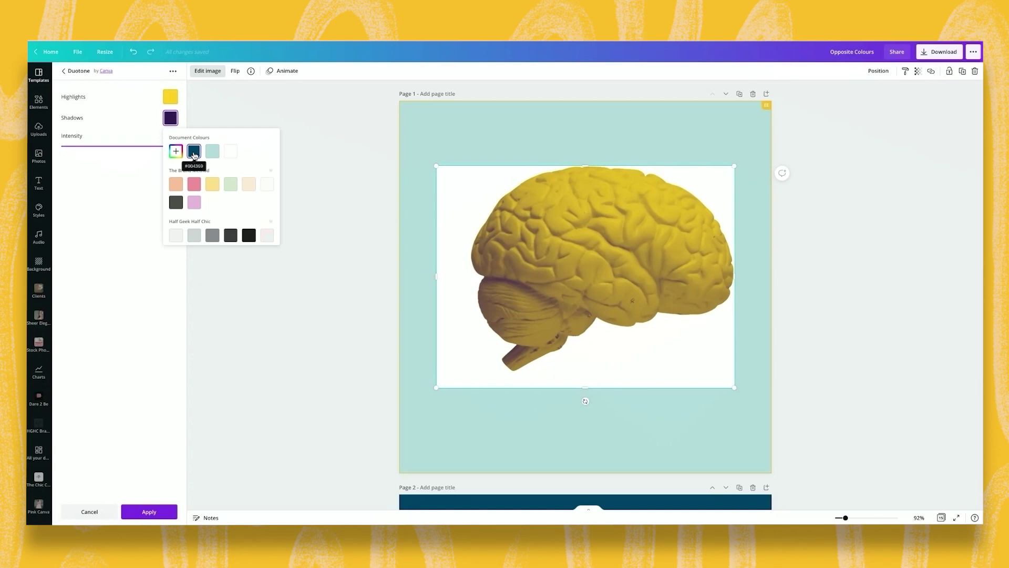
pyautogui.click(194, 153)
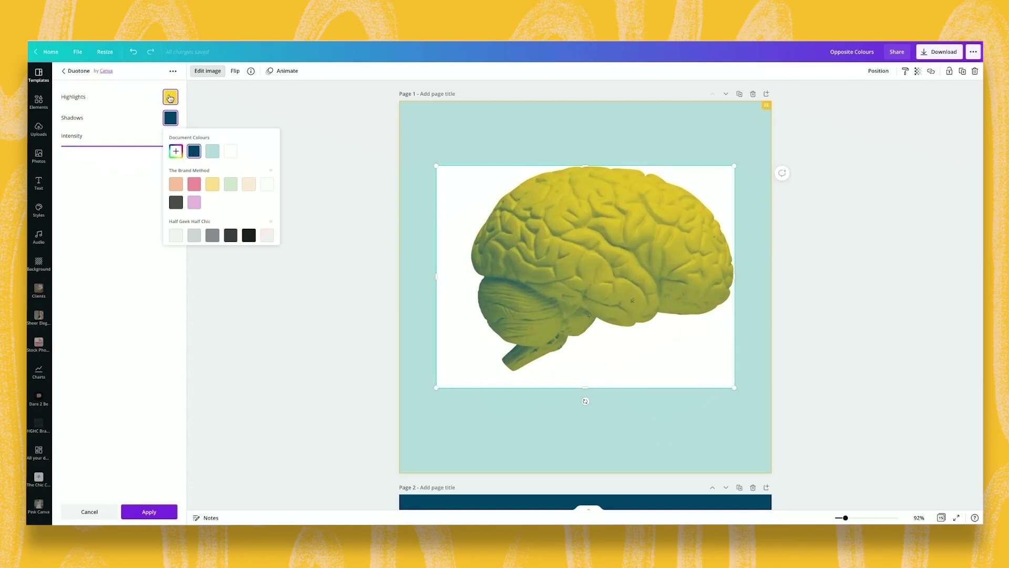
pyautogui.click(171, 96)
pyautogui.click(208, 165)
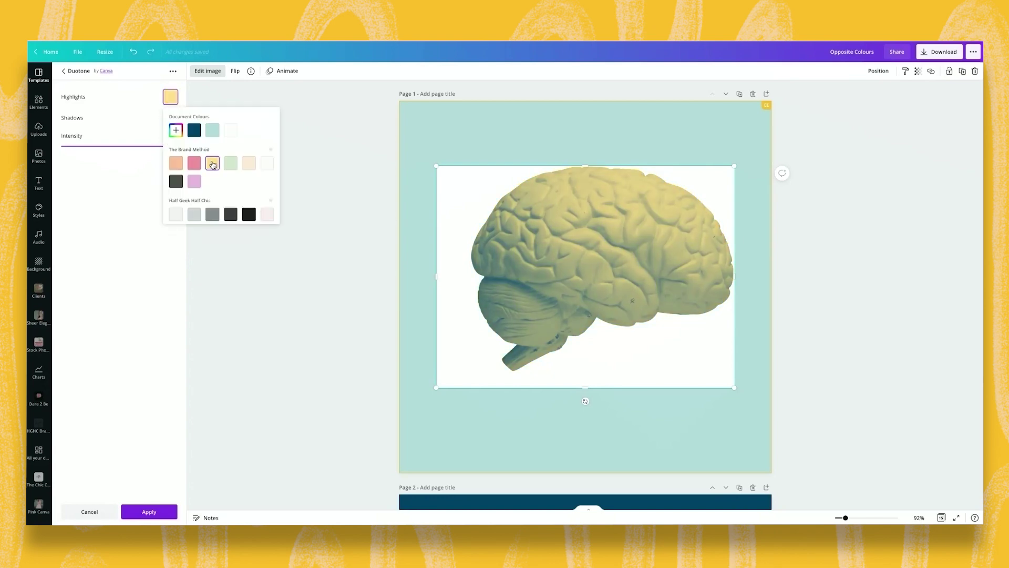
pyautogui.click(117, 175)
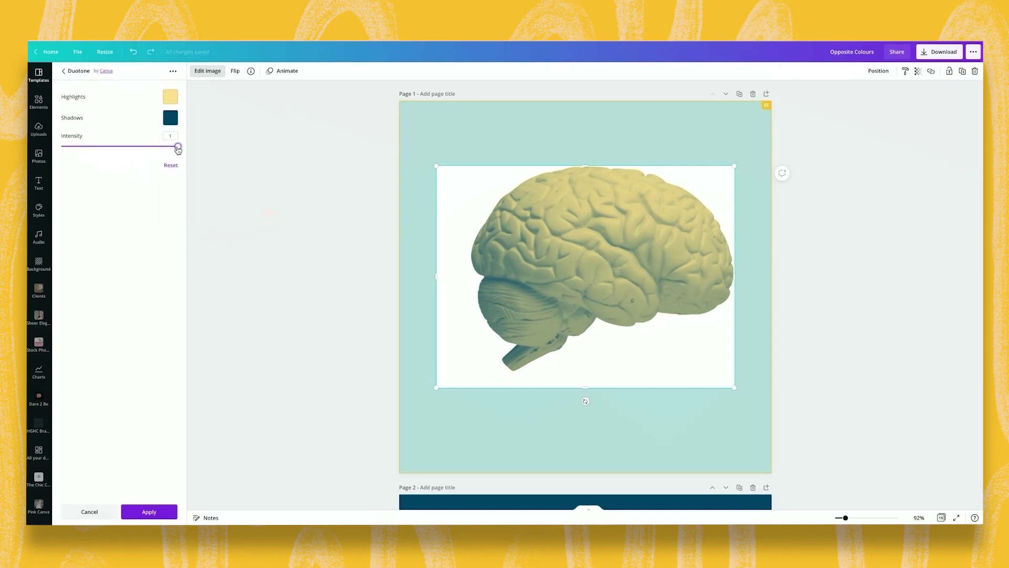
pyautogui.moveTo(177, 146); pyautogui.dragTo(146, 151)
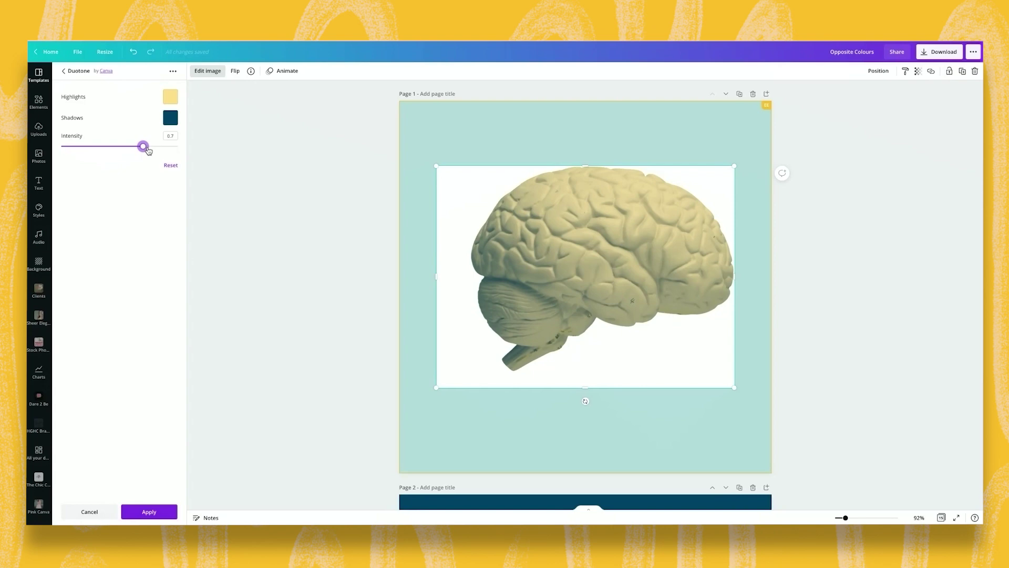
# - Apply the duotone, then remove the brain photo's white background so it sits on the teal page
pyautogui.click(158, 510)
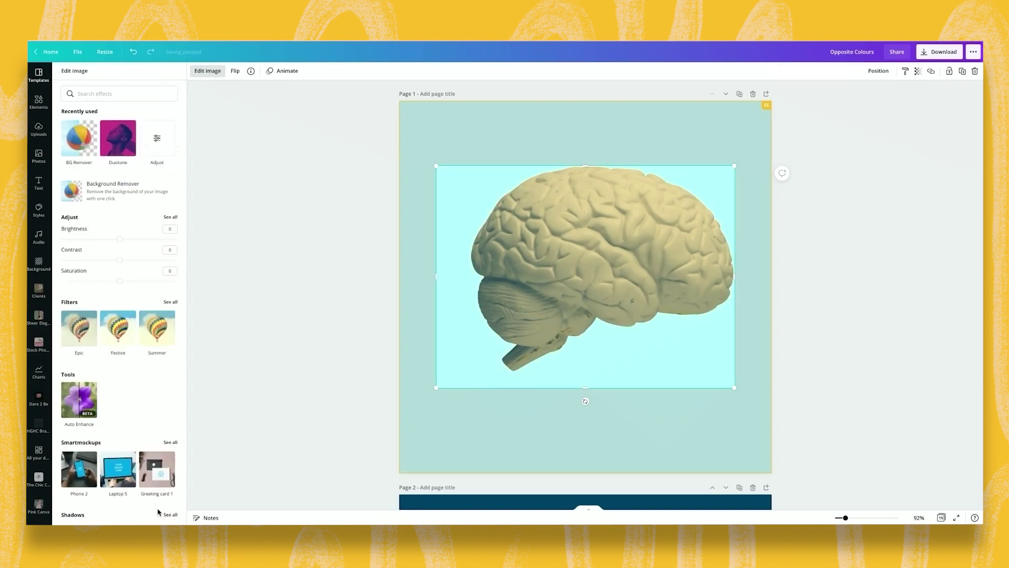
pyautogui.click(87, 144)
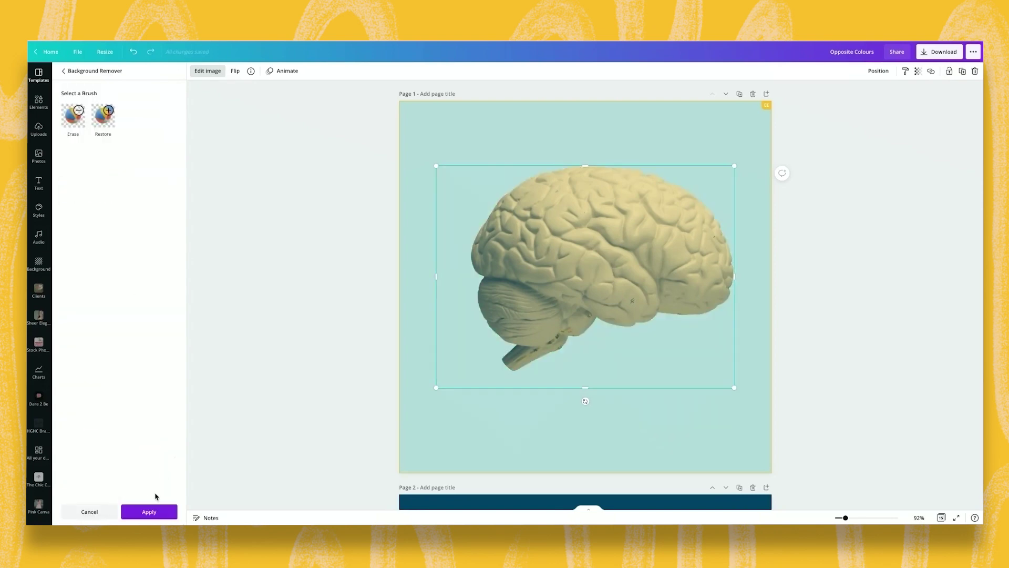
pyautogui.click(150, 510)
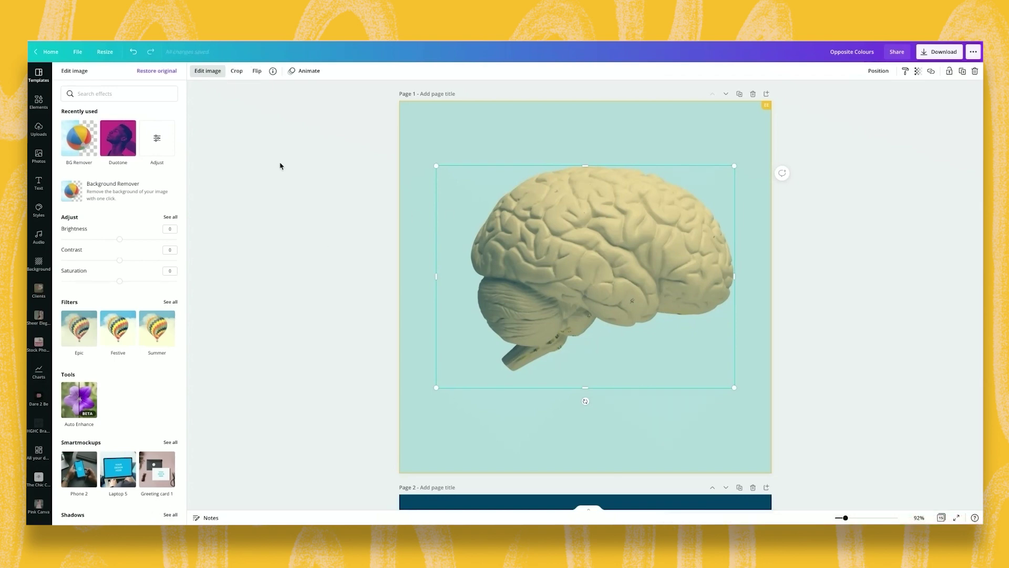
pyautogui.scroll(-5, 144, 268)
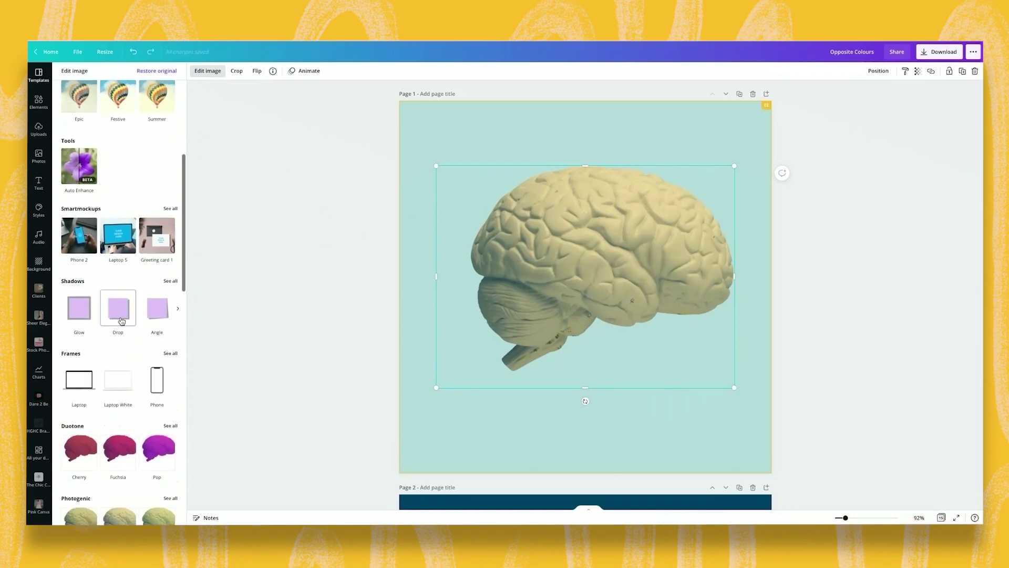
# - Give the brain image a Drop shadow coloured navy
pyautogui.click(120, 318)
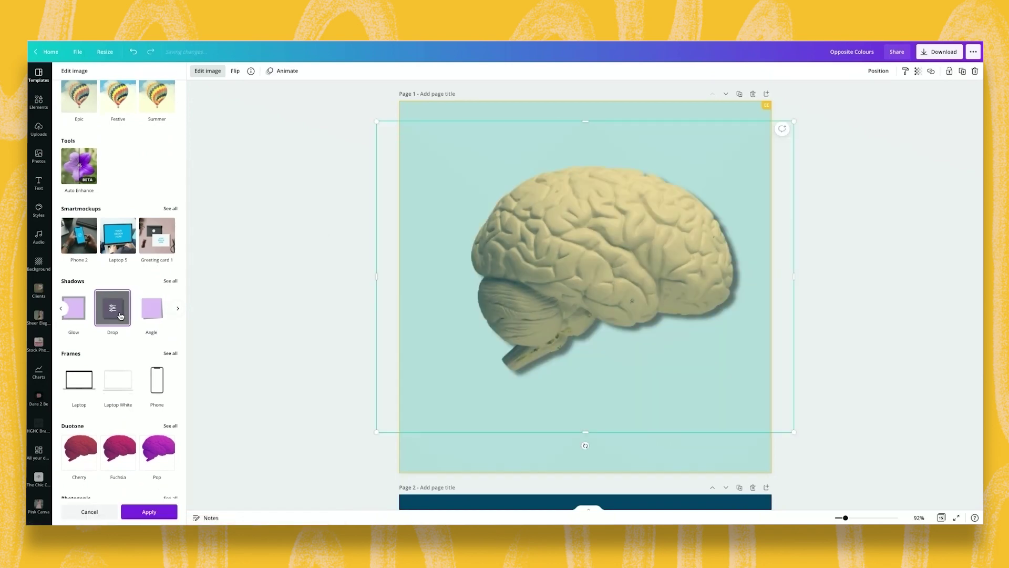
pyautogui.click(114, 310)
pyautogui.click(170, 214)
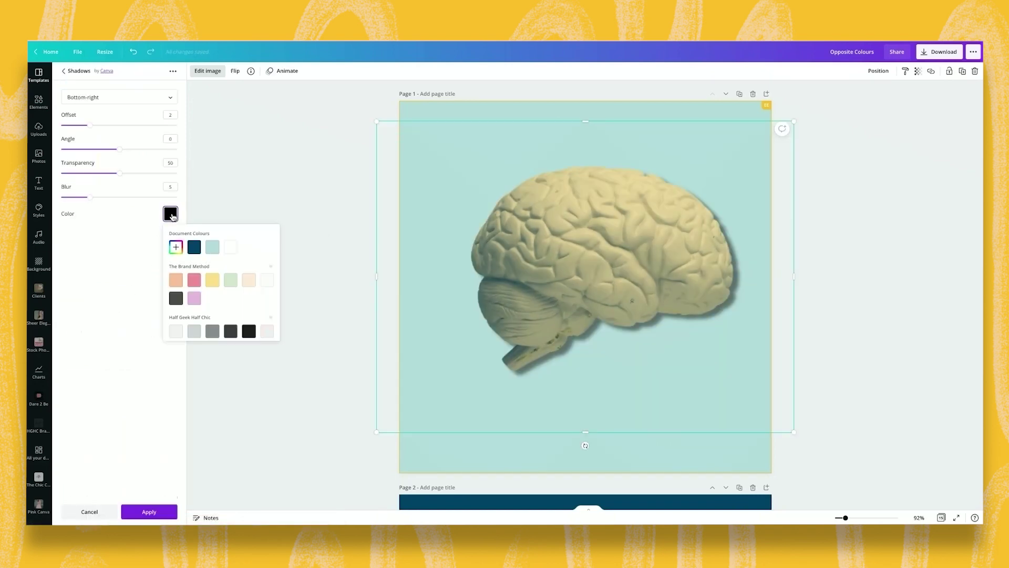
pyautogui.click(194, 247)
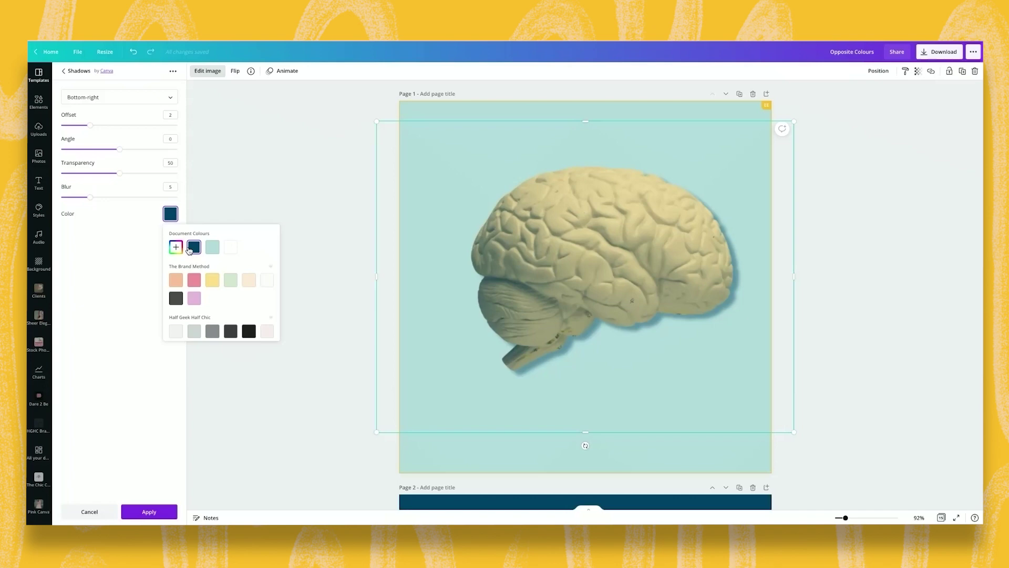
pyautogui.click(525, 457)
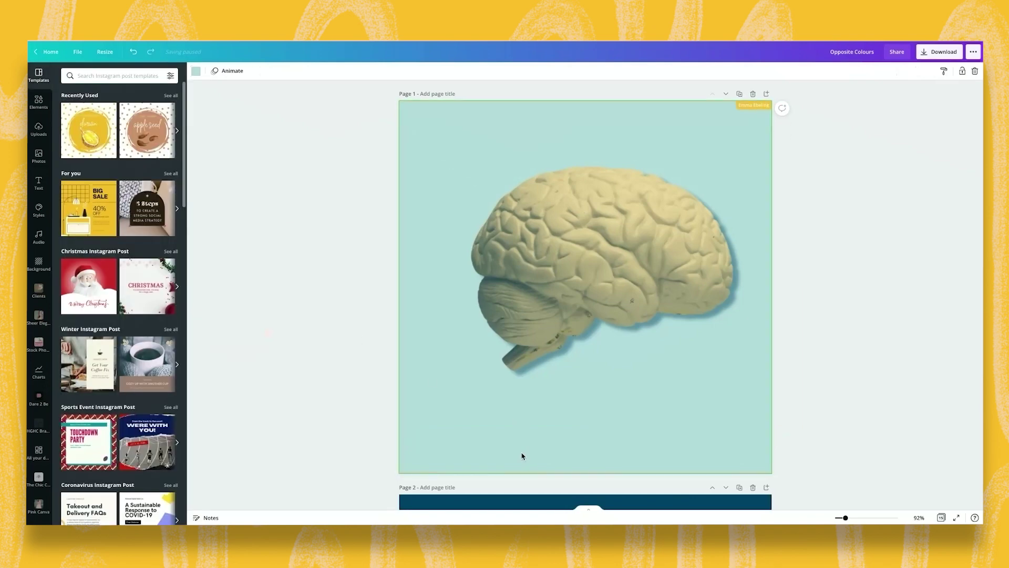
pyautogui.click(660, 264)
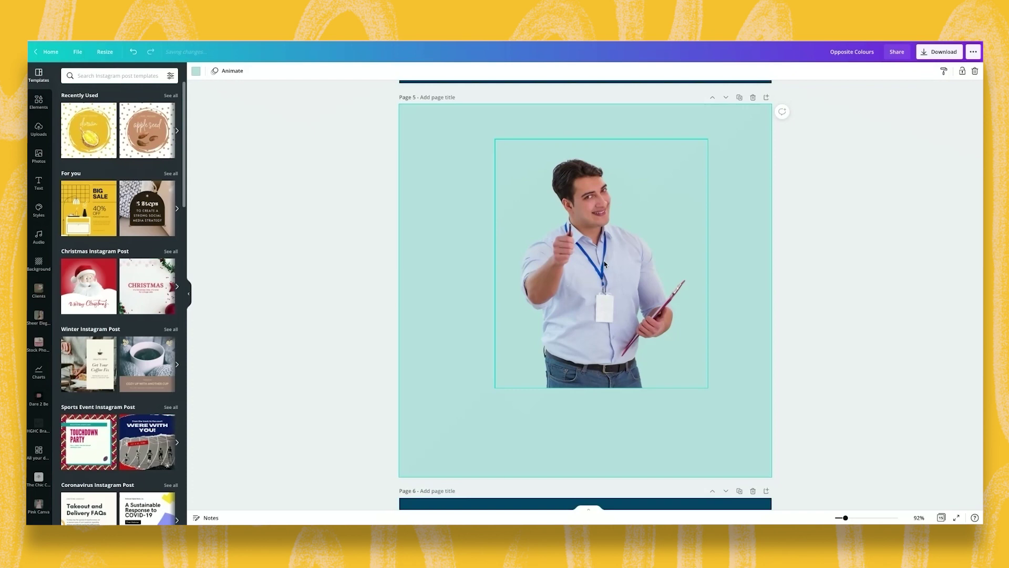
# - Add a Glow shadow effect to the clipboard man's photo on page 5
pyautogui.click(588, 303)
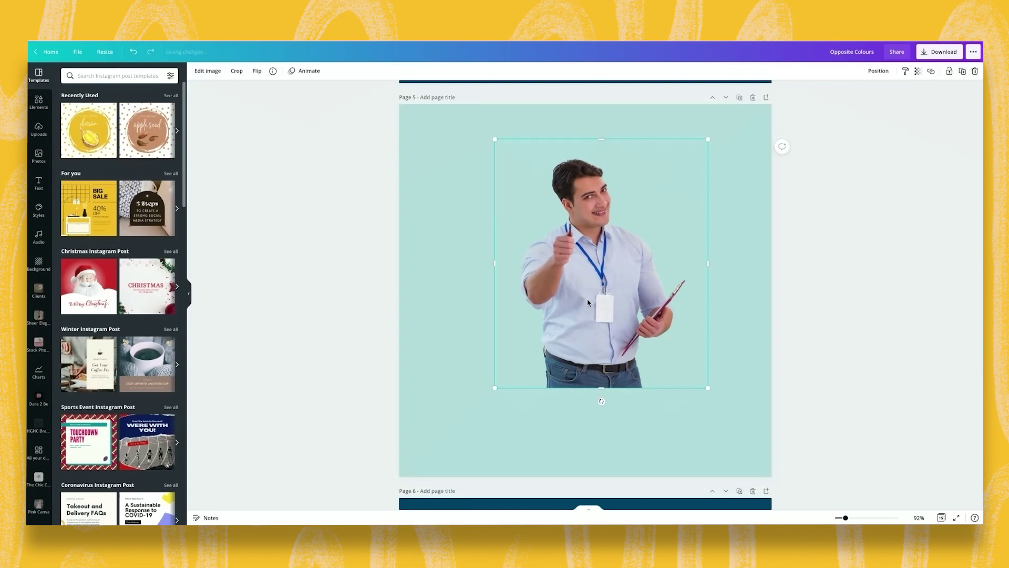
pyautogui.click(208, 70)
pyautogui.click(149, 138)
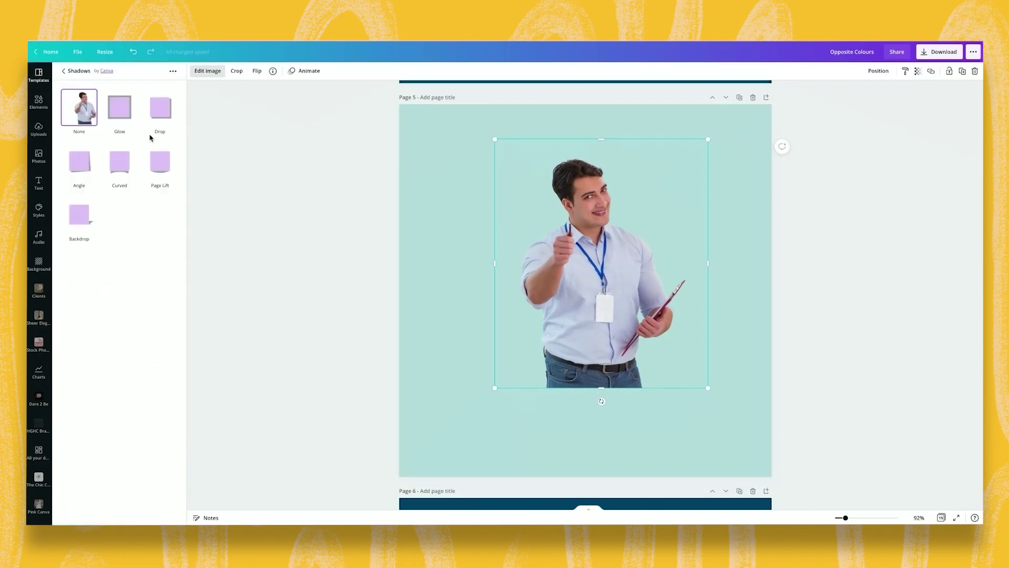
pyautogui.click(113, 106)
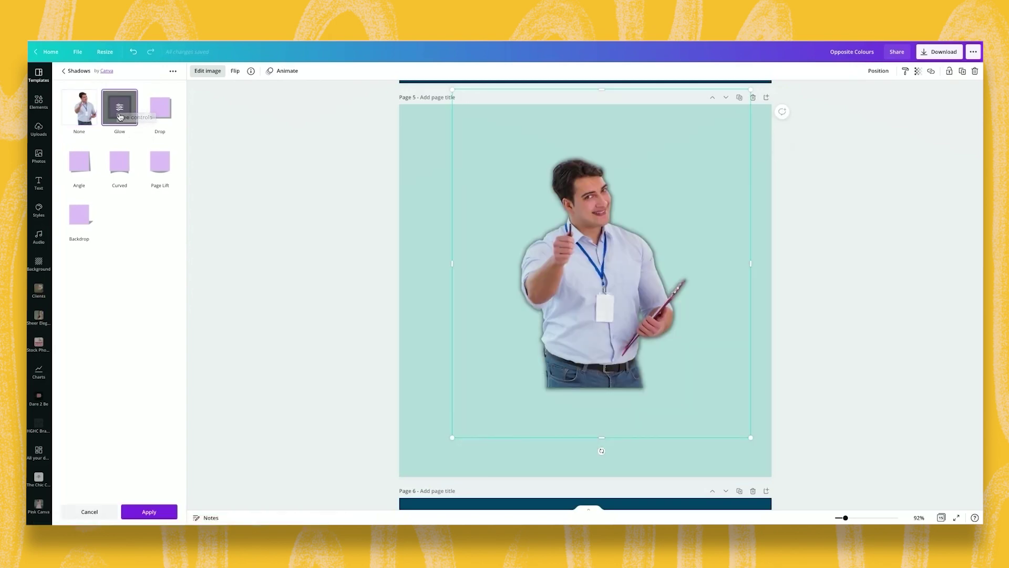
# - Set the glow to yellow with transparency 100, size 40, blur 20, and move the photo down-left
pyautogui.click(119, 109)
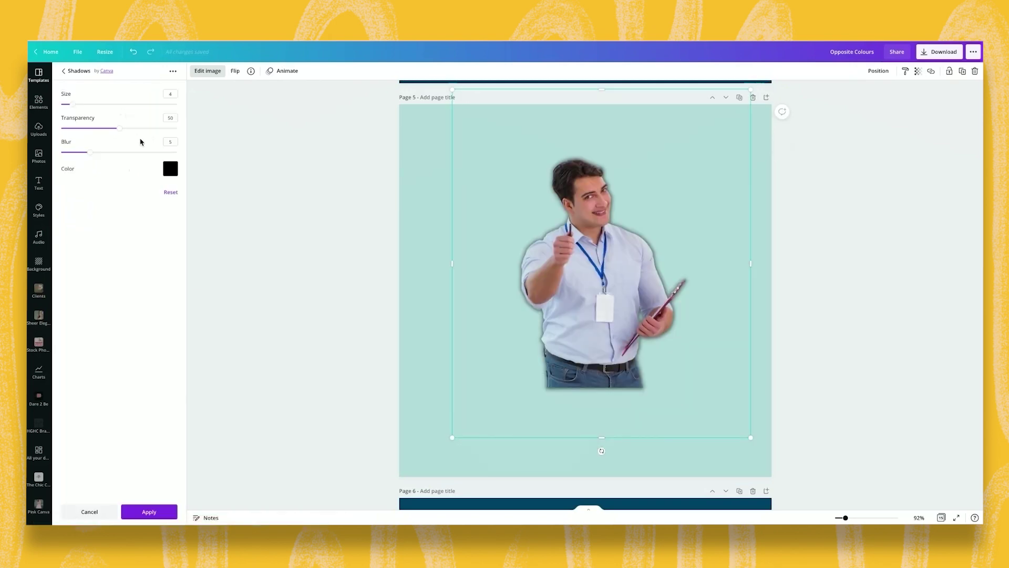
pyautogui.click(170, 170)
pyautogui.click(212, 235)
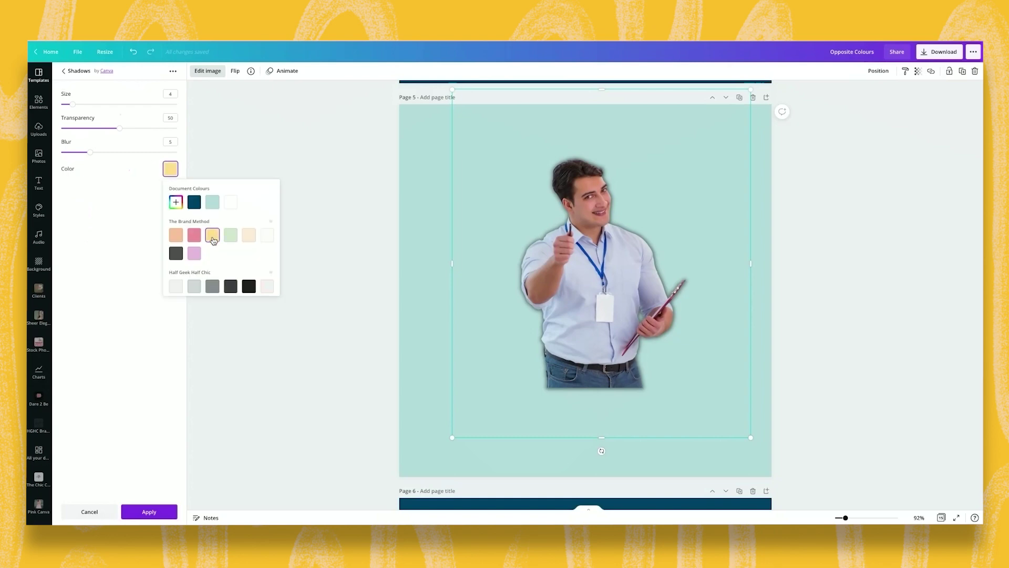
pyautogui.moveTo(128, 128); pyautogui.dragTo(200, 135)
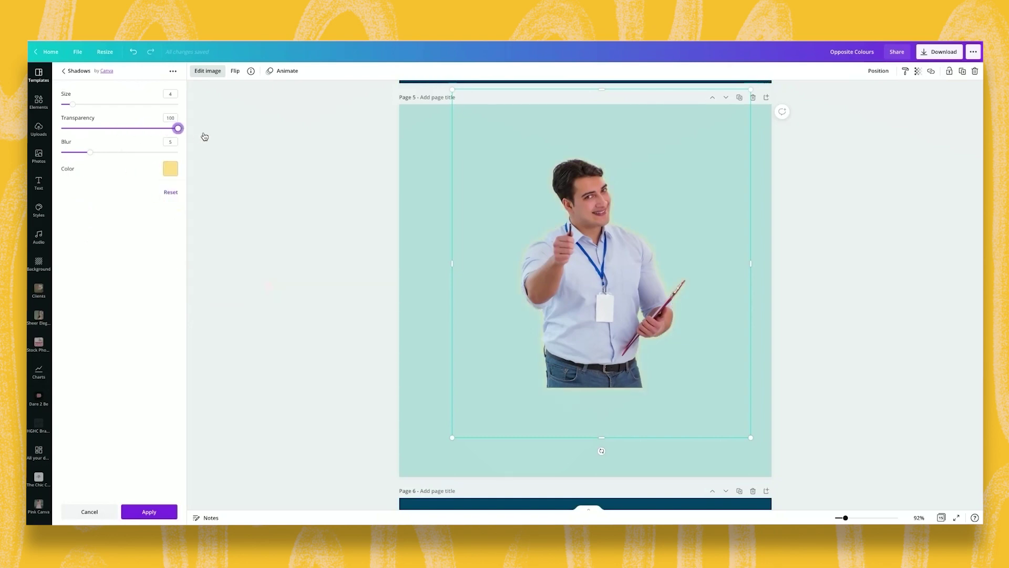
pyautogui.moveTo(74, 105); pyautogui.dragTo(252, 108)
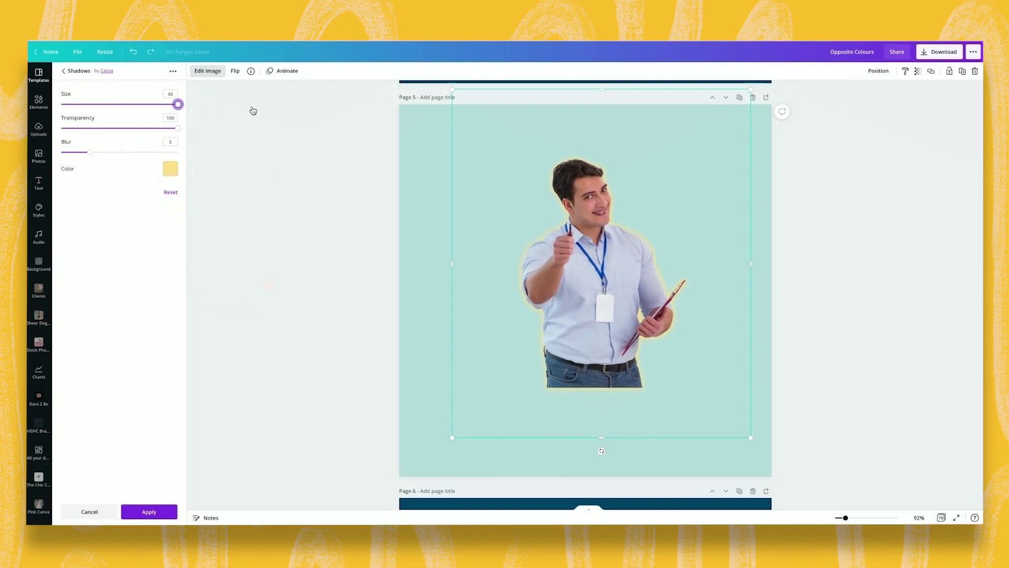
pyautogui.moveTo(88, 154); pyautogui.dragTo(240, 153)
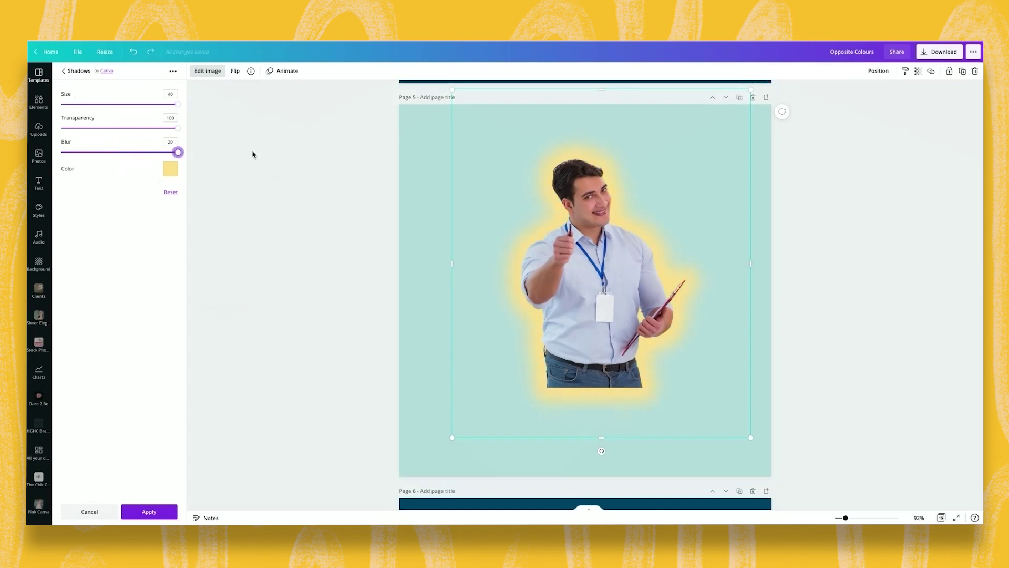
pyautogui.moveTo(567, 228); pyautogui.dragTo(483, 318)
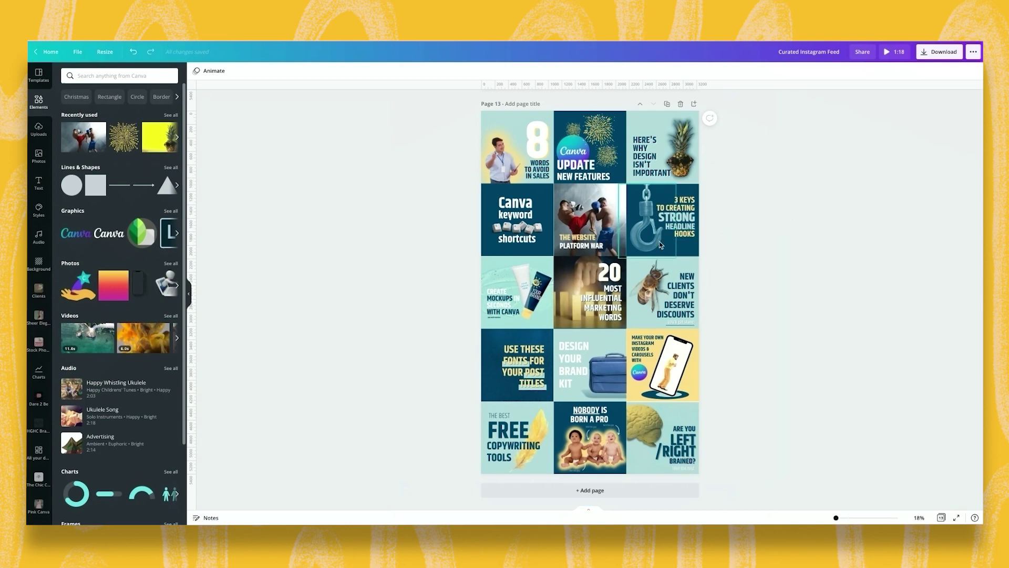
# - Give the 3 KEYS headline a shadow, letter spacing 5, and enlarge it to about 140
pyautogui.click(684, 201)
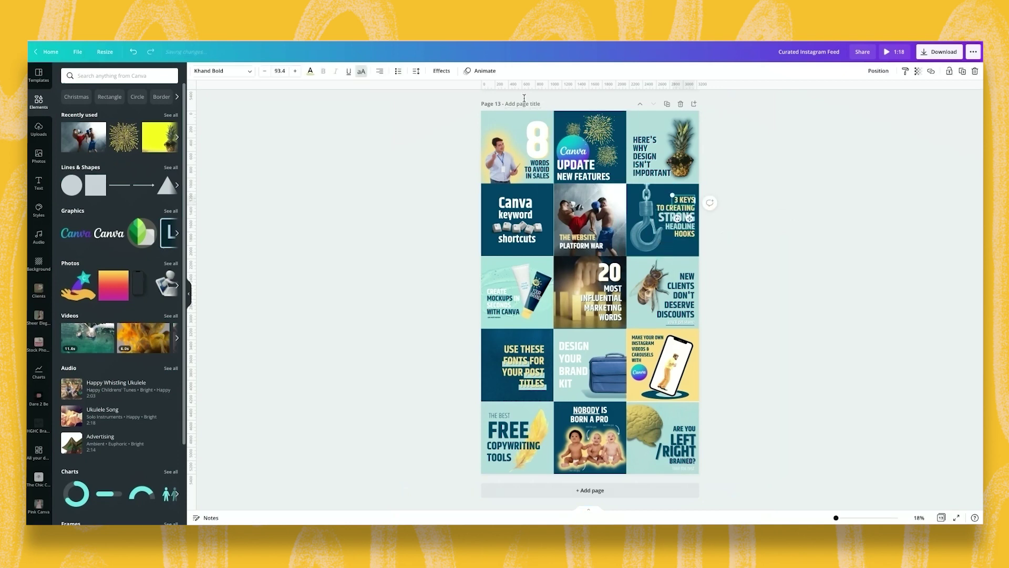
pyautogui.click(442, 71)
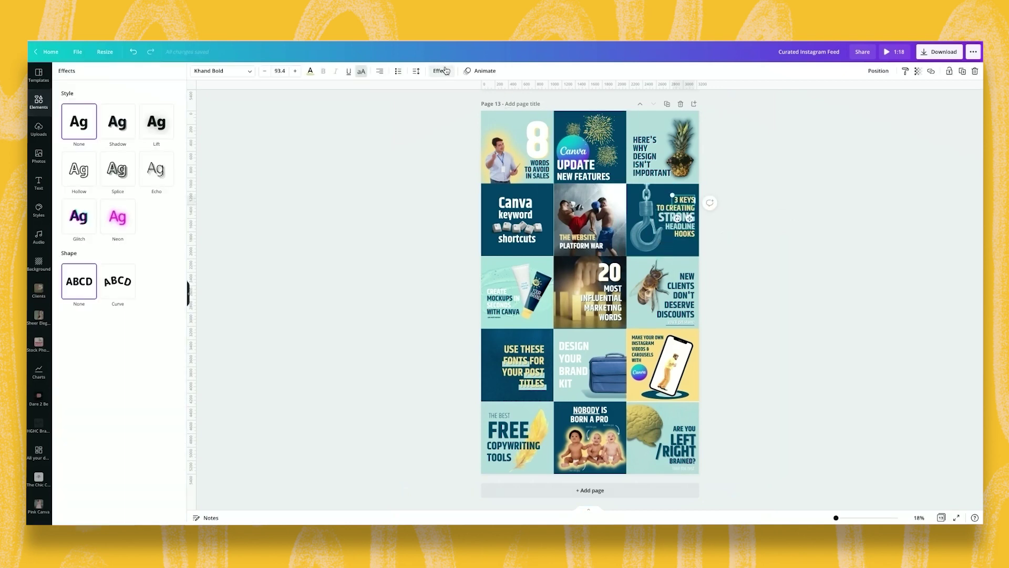
pyautogui.click(129, 132)
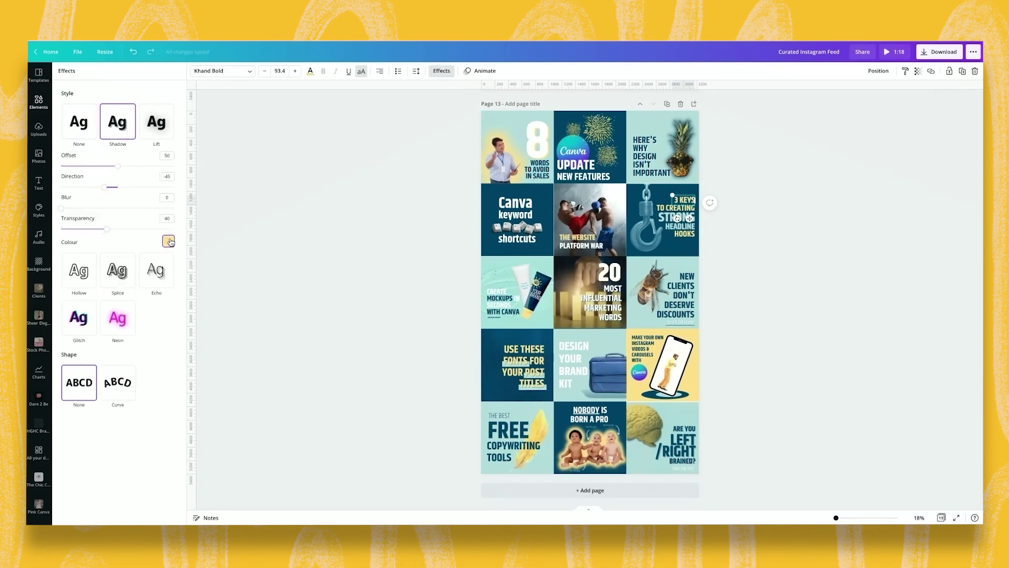
pyautogui.click(416, 71)
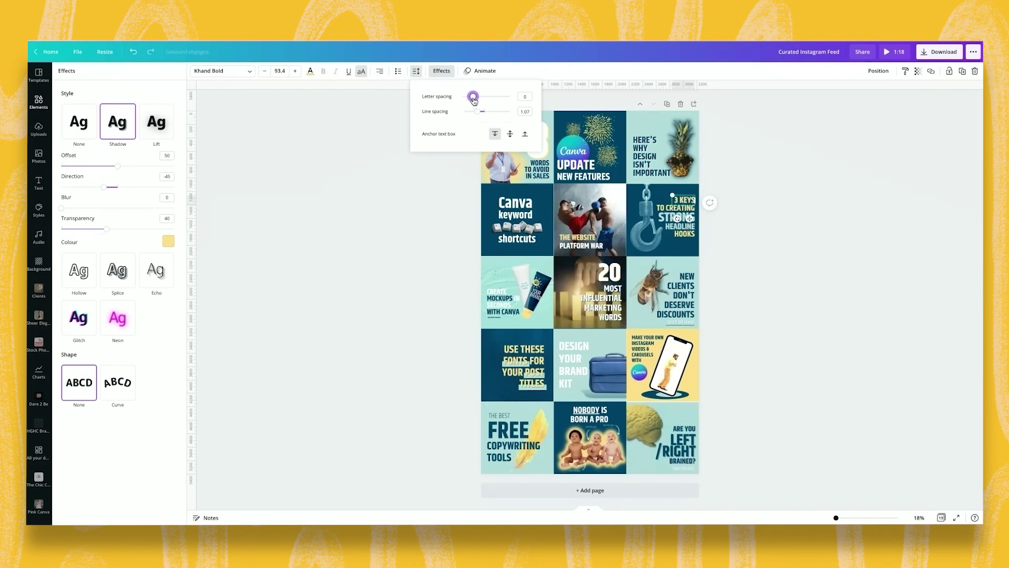
pyautogui.moveTo(473, 98); pyautogui.dragTo(474, 98)
pyautogui.moveTo(669, 193); pyautogui.dragTo(660, 188)
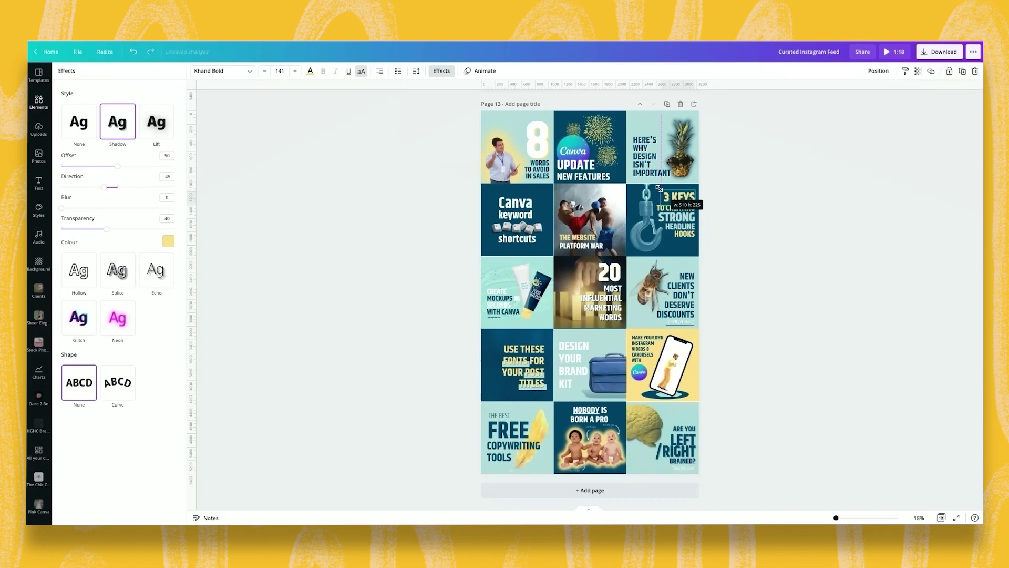
pyautogui.click(759, 236)
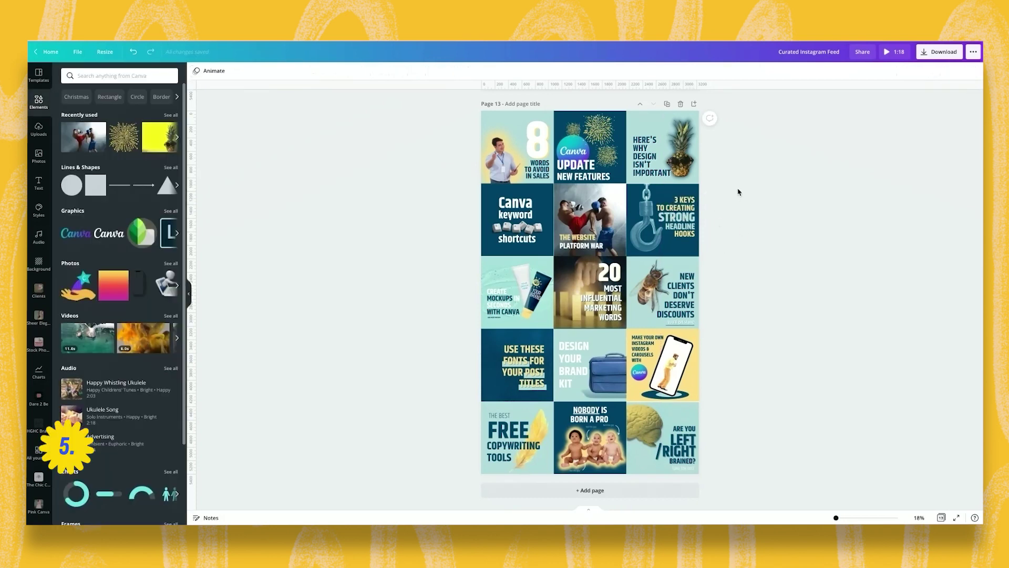
# - Group the 8 WORDS TO AVOID IN SALES tile's elements and copy the group
pyautogui.moveTo(475, 128); pyautogui.dragTo(545, 175)
pyautogui.rightClick(522, 148)
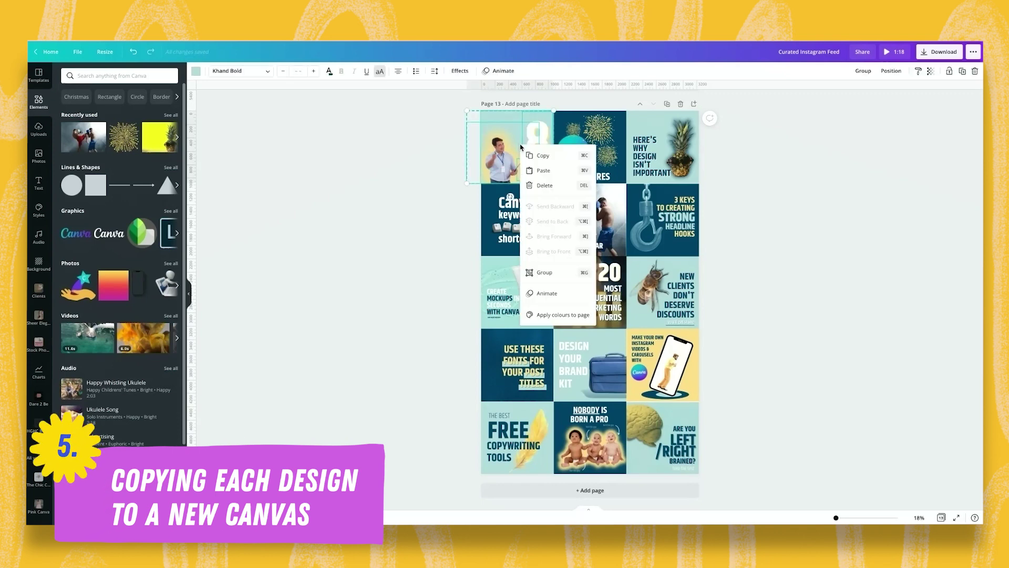
pyautogui.click(549, 272)
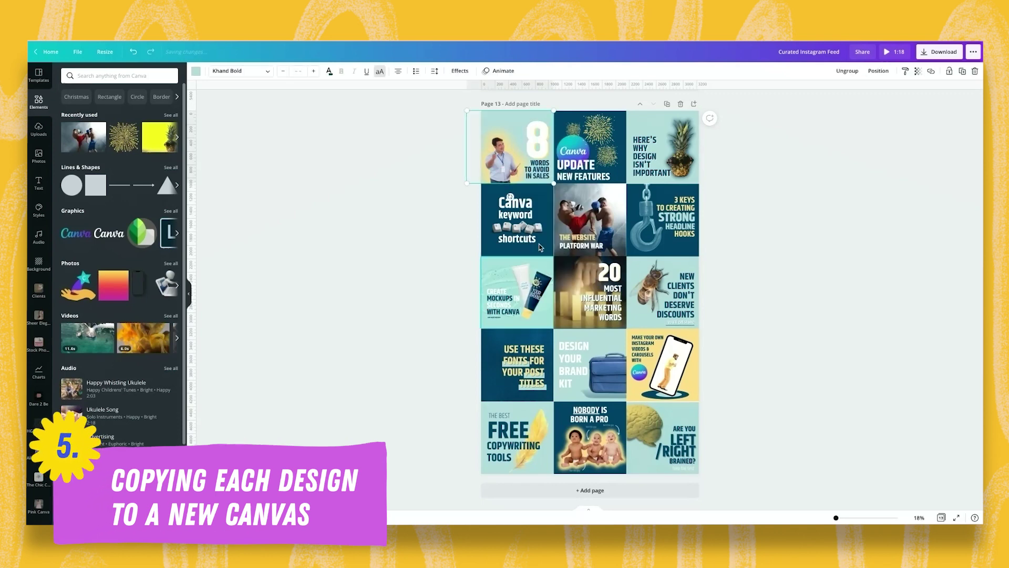
pyautogui.rightClick(512, 155)
pyautogui.click(526, 167)
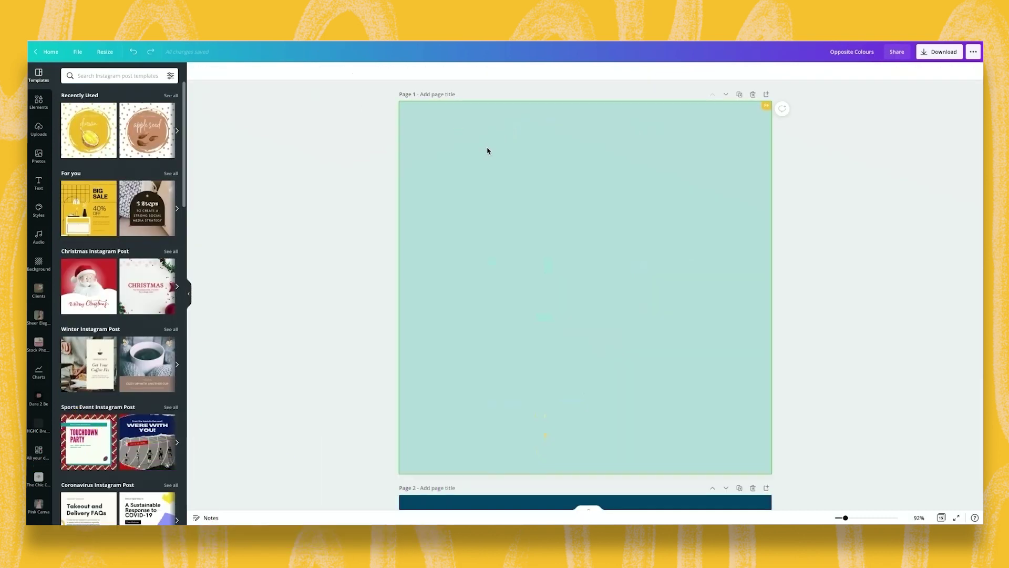
# - Paste the tile onto page 1 of Opposite Colours and enlarge it to fill the page
pyautogui.hotkey('ctrl', 'v')
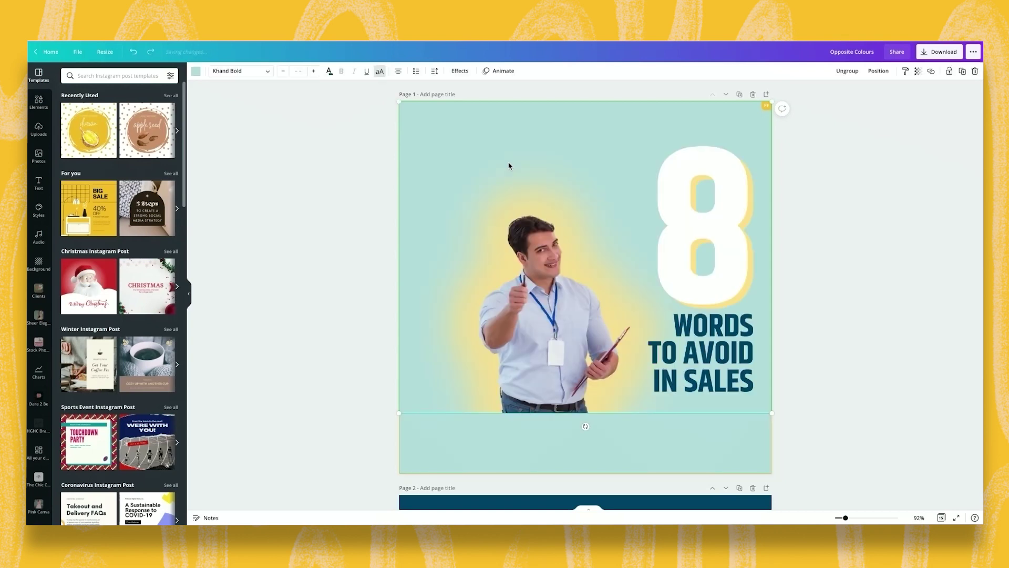
pyautogui.click(542, 235)
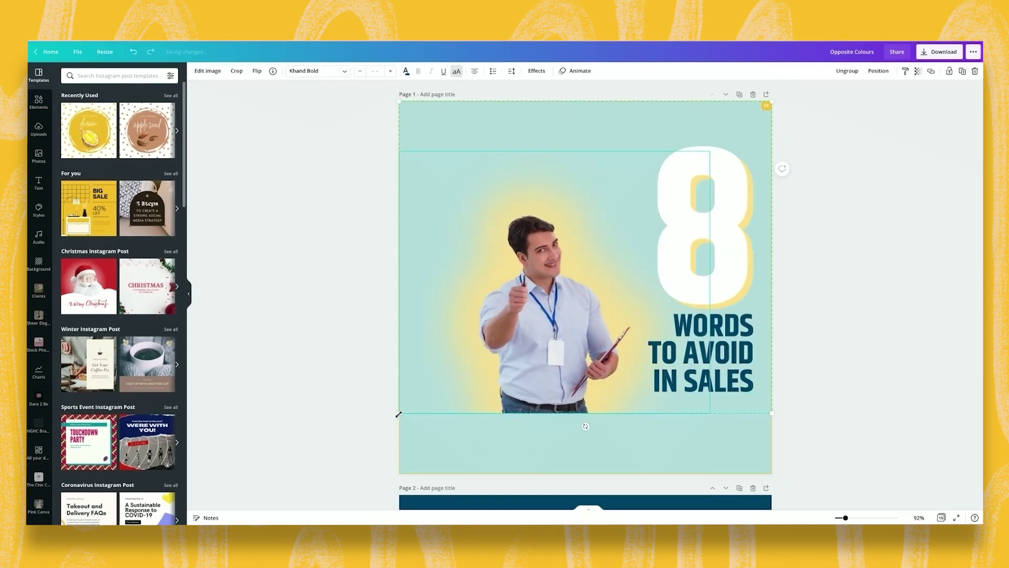
pyautogui.moveTo(399, 415); pyautogui.dragTo(325, 476)
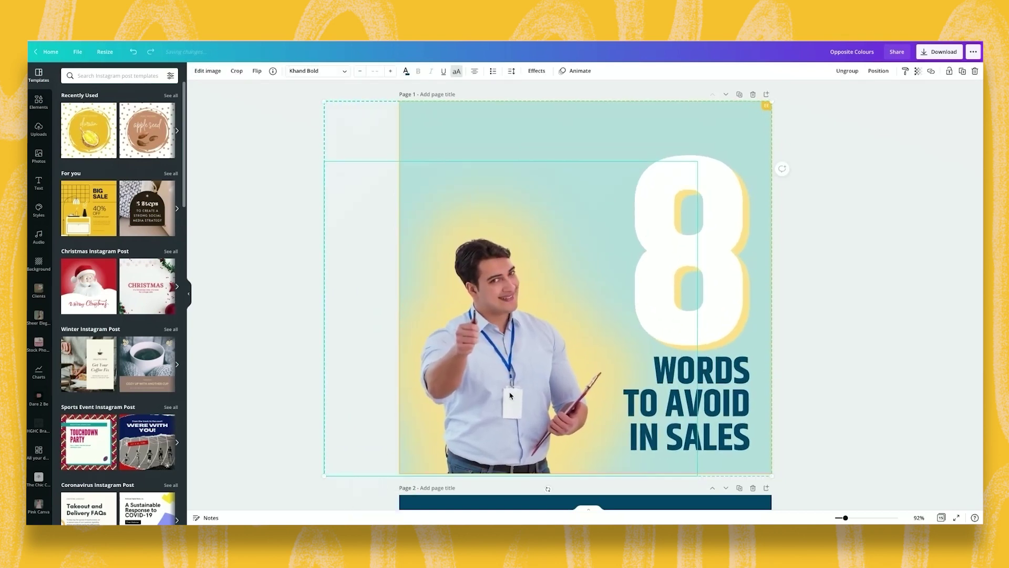
pyautogui.moveTo(770, 472); pyautogui.dragTo(783, 485)
pyautogui.click(825, 385)
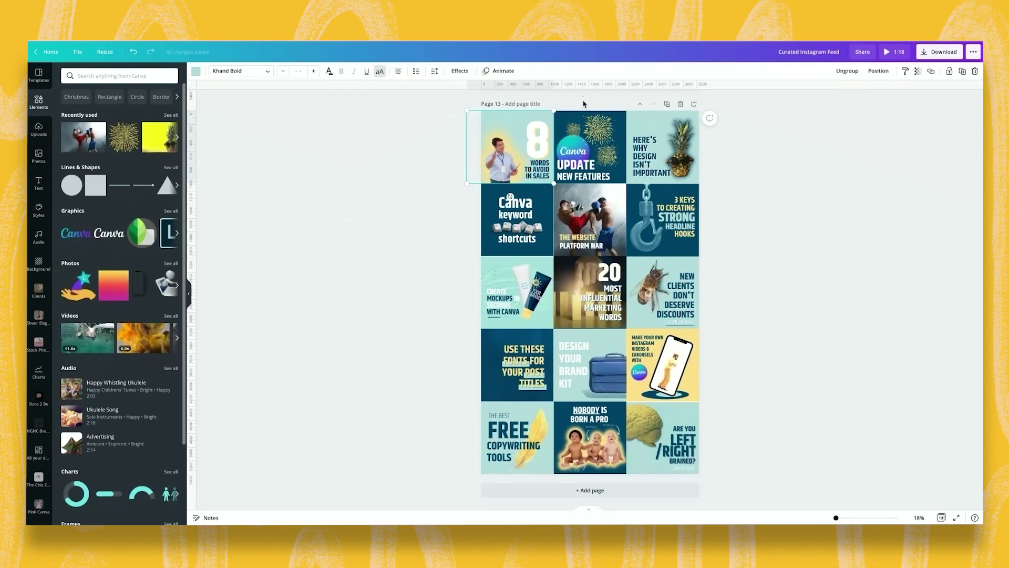
pyautogui.moveTo(583, 96); pyautogui.dragTo(607, 173)
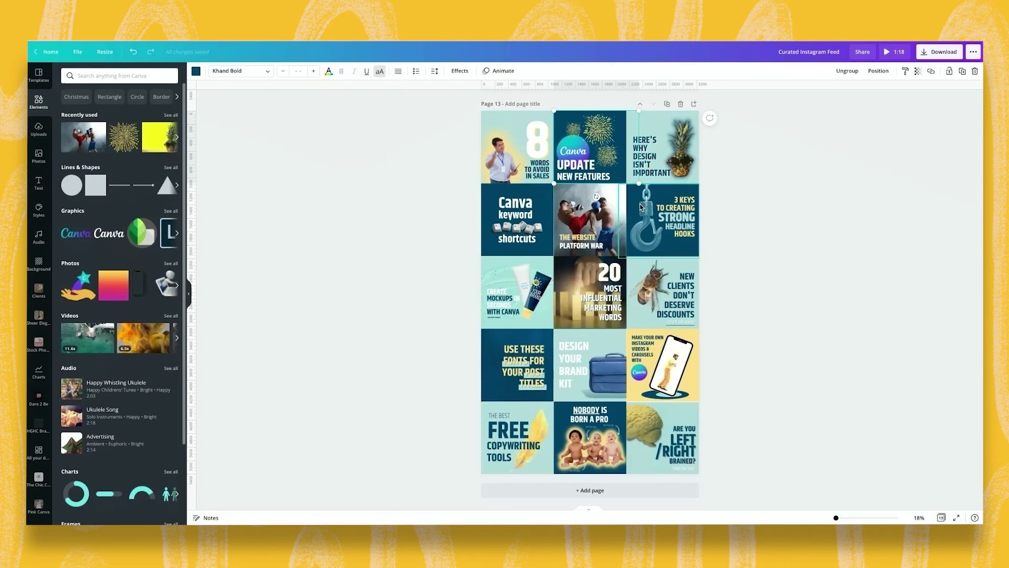
pyautogui.click(690, 383)
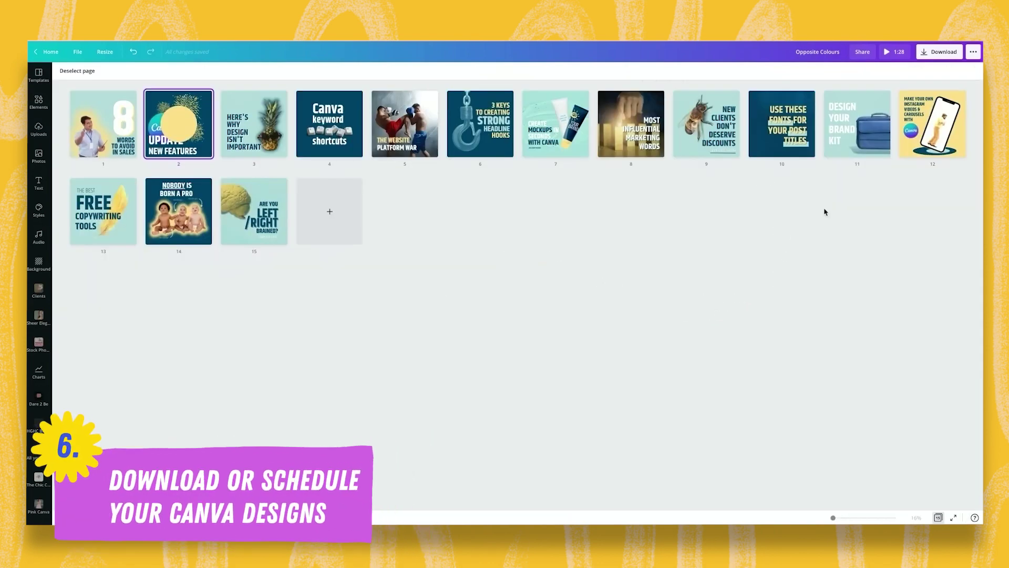
# - Download the design with PNG format and All pages (15) selected
pyautogui.click(939, 51)
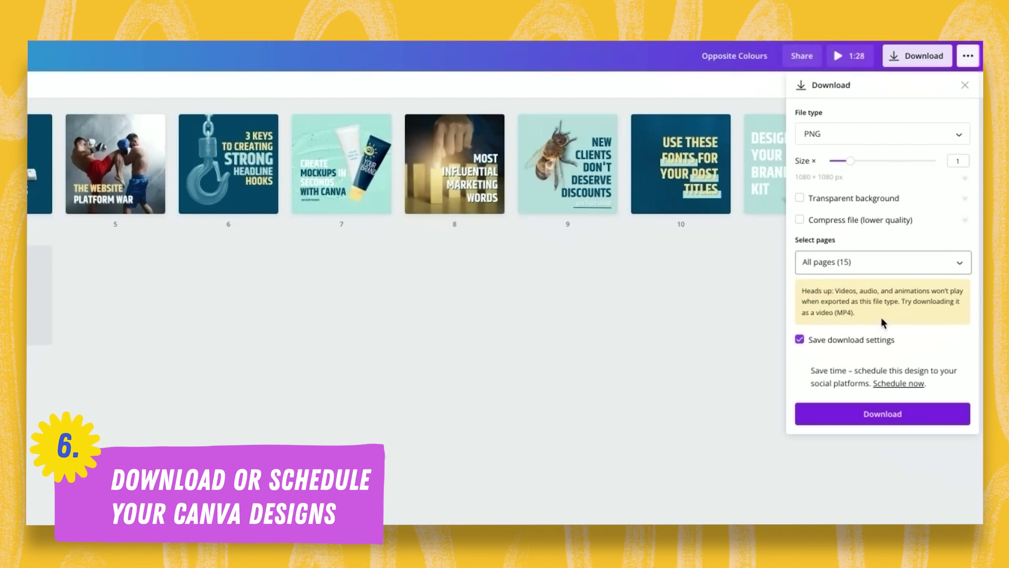
pyautogui.click(881, 414)
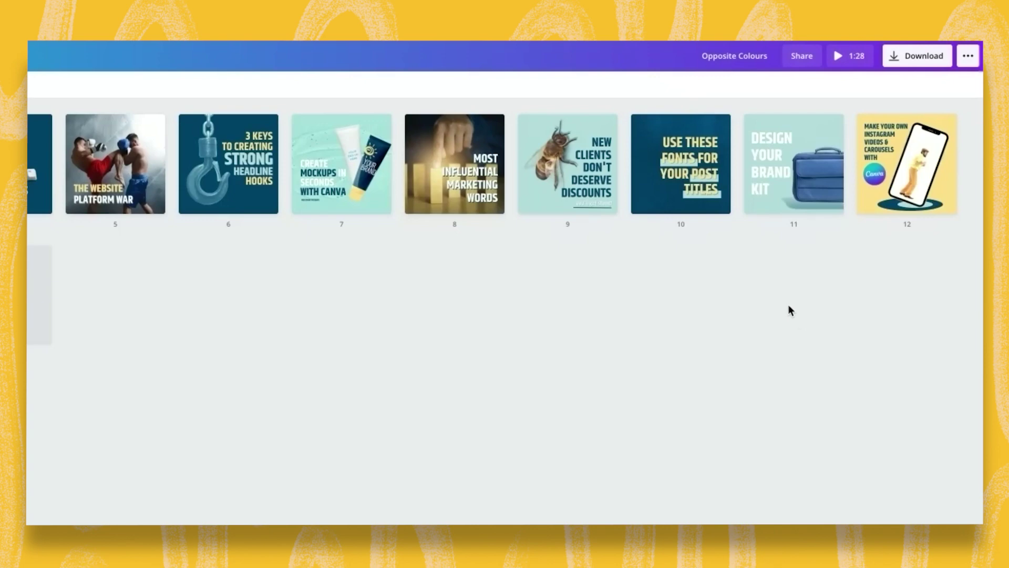
# - Schedule page 11, the Design Your Brand Kit post, for Monday 20 Dec at 02:09 pm
pyautogui.click(778, 207)
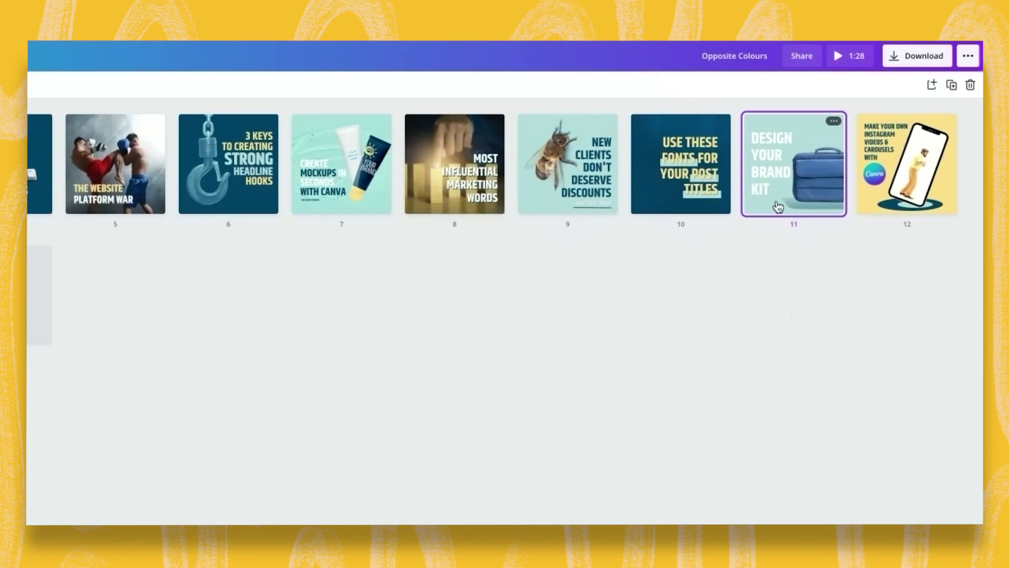
pyautogui.click(970, 56)
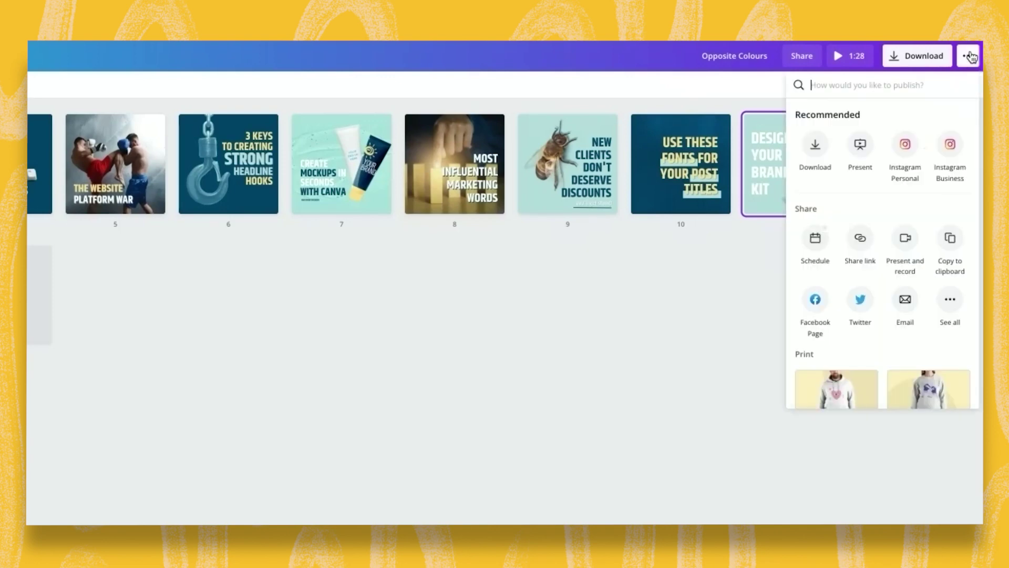
pyautogui.click(816, 242)
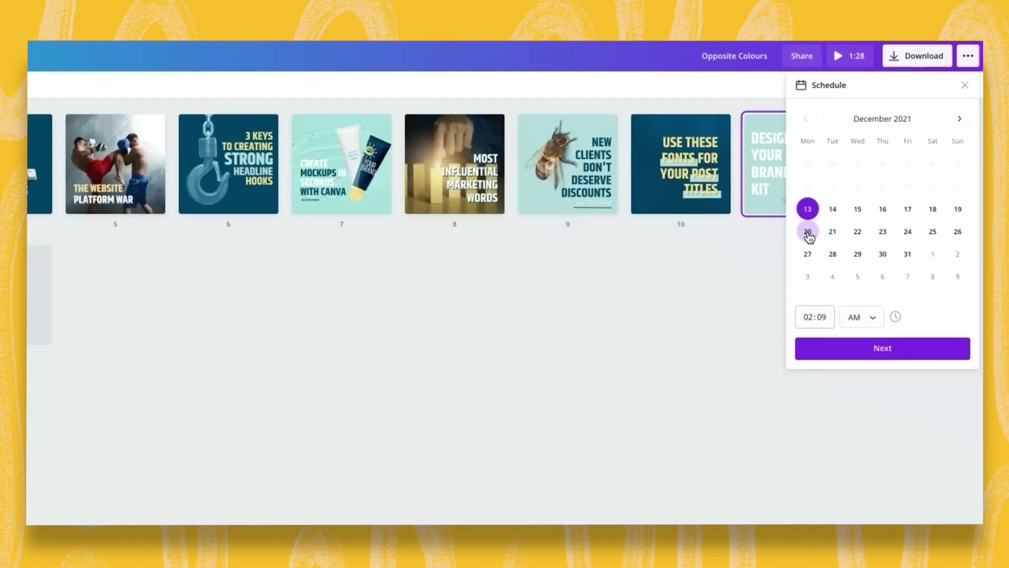
pyautogui.click(814, 240)
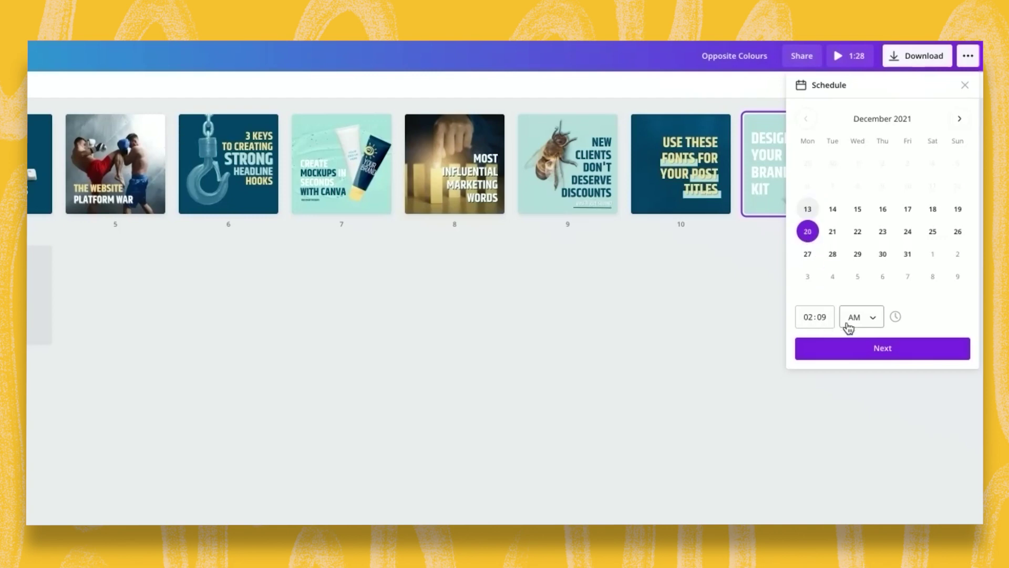
pyautogui.click(872, 321)
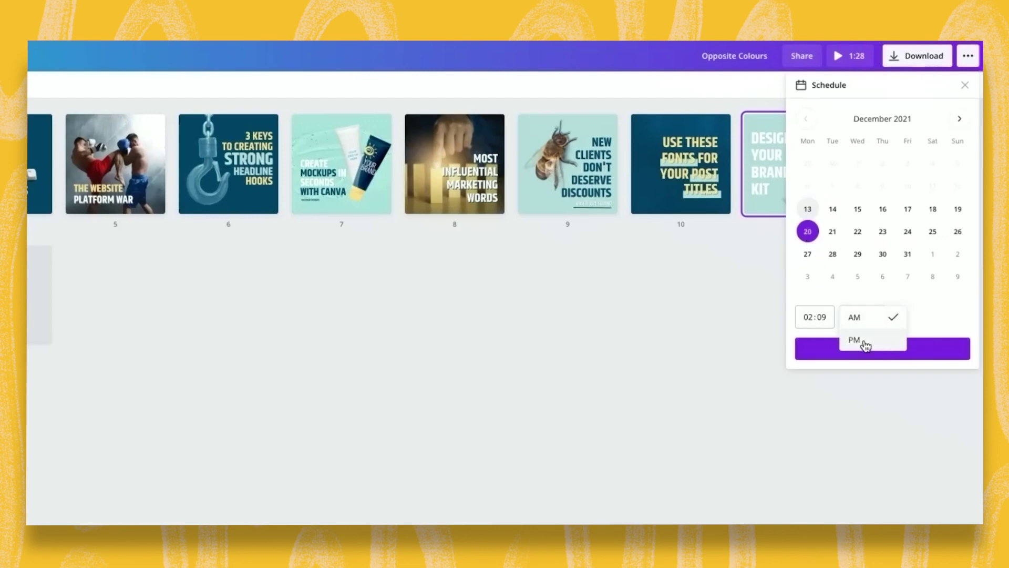
pyautogui.click(858, 340)
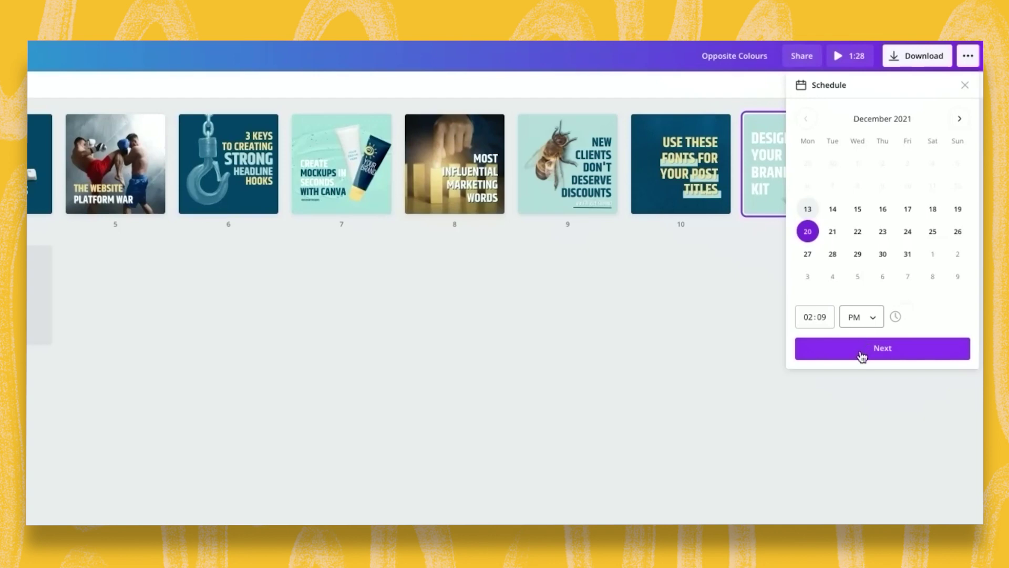
pyautogui.click(862, 352)
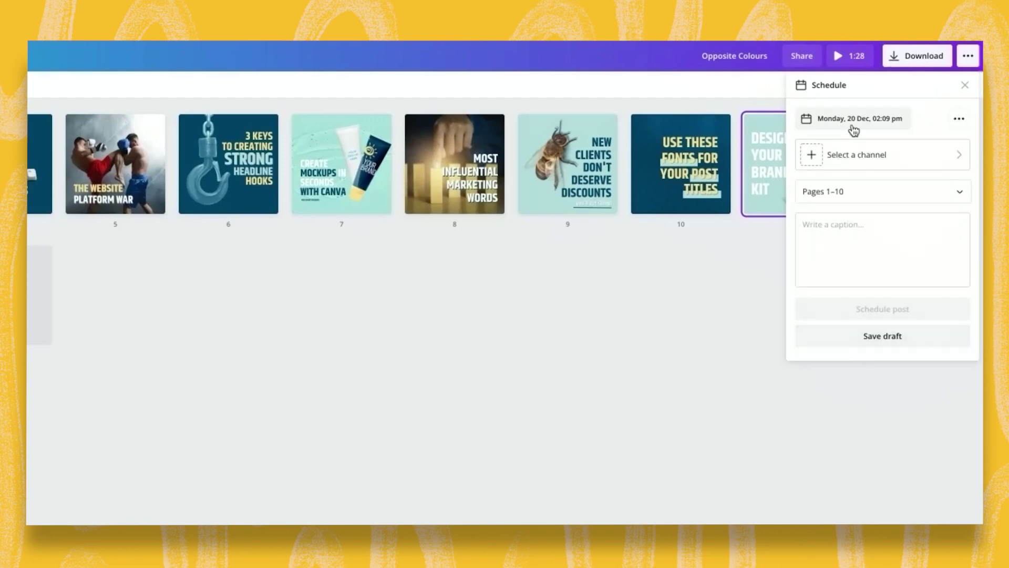
# - Pick Instagram Business from the channel list as the post's destination
pyautogui.click(965, 162)
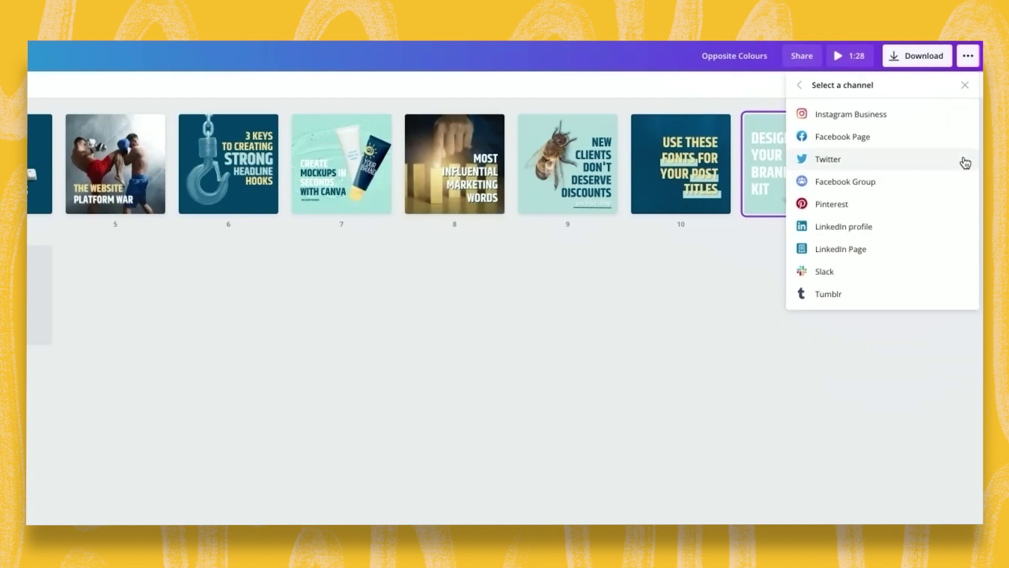
pyautogui.click(906, 120)
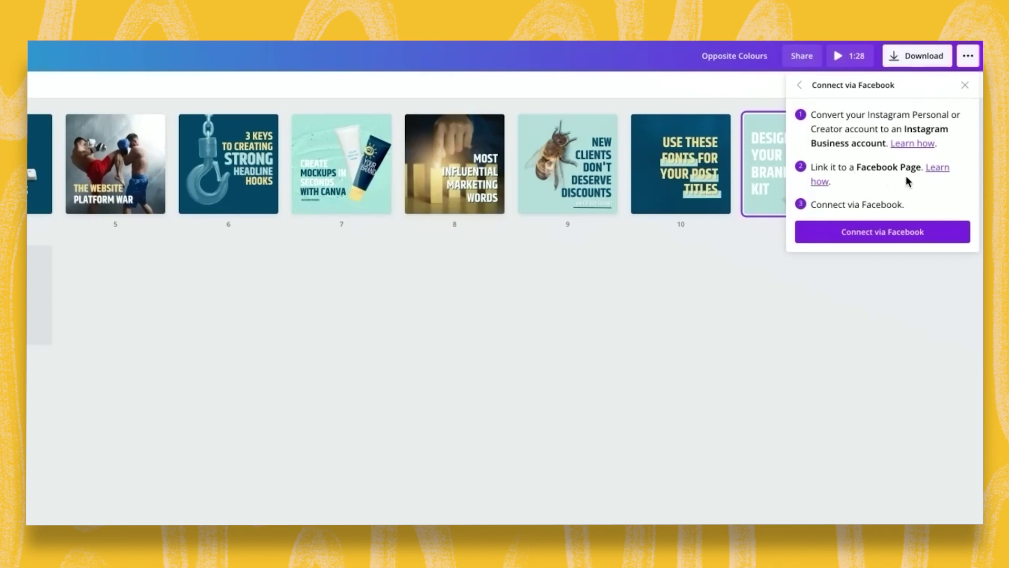
# - Authorise Canva in Facebook for the brand's Instagram Business account and Page, then return to Canva
pyautogui.click(888, 239)
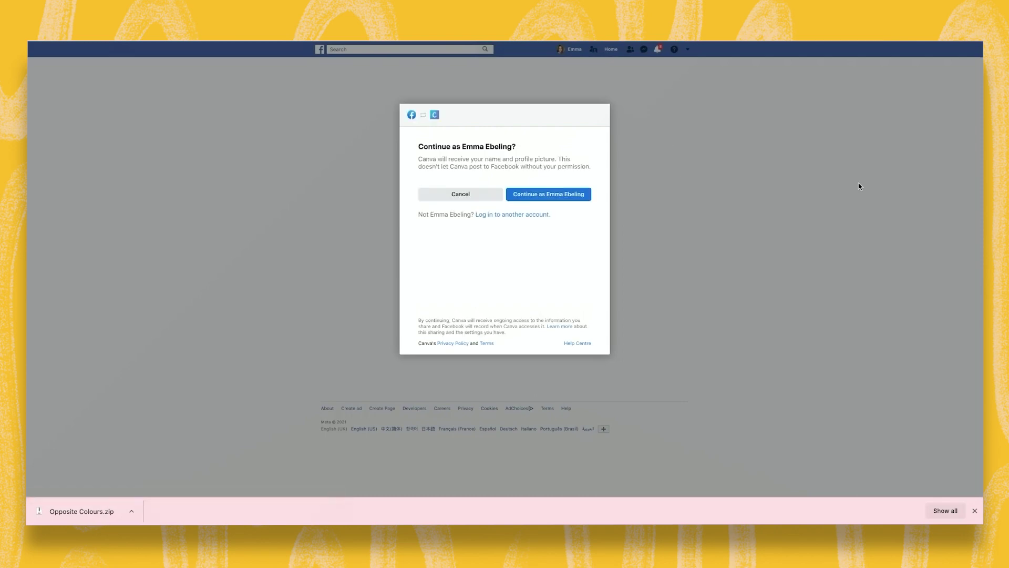
pyautogui.click(566, 200)
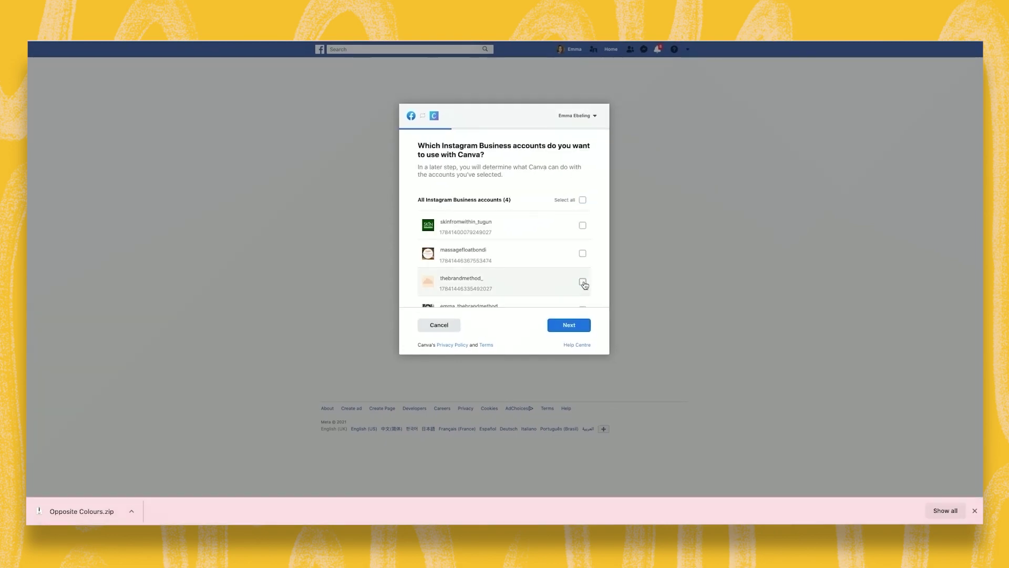
pyautogui.click(583, 282)
pyautogui.click(578, 325)
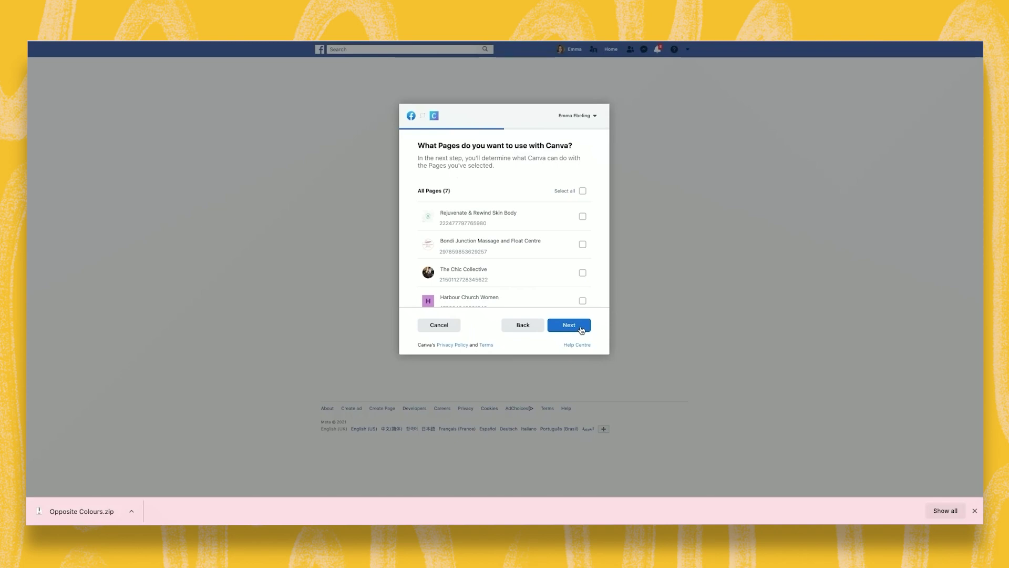
pyautogui.click(581, 328)
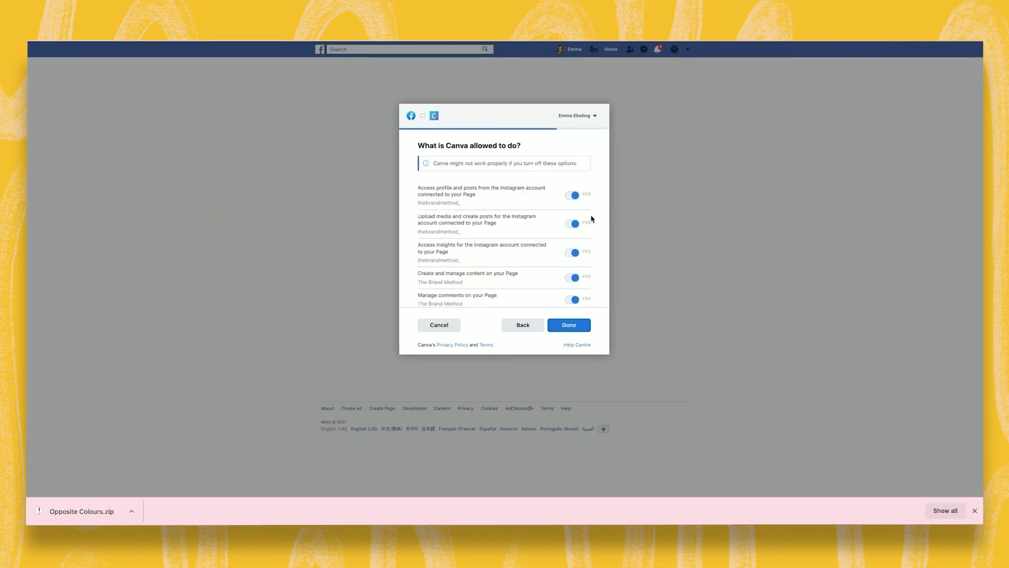
pyautogui.scroll(-5, 590, 219)
pyautogui.scroll(-1, 591, 219)
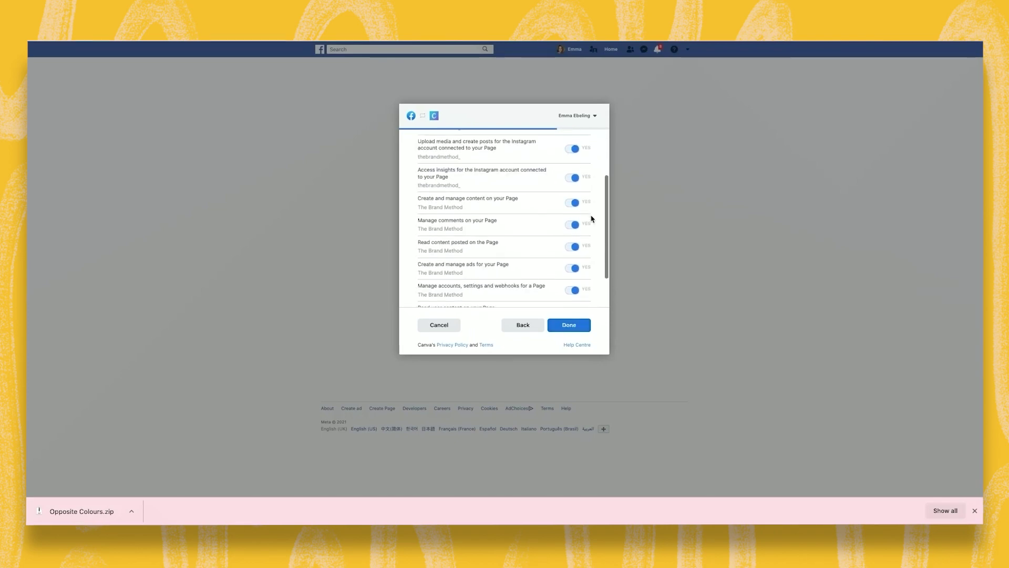
pyautogui.click(578, 326)
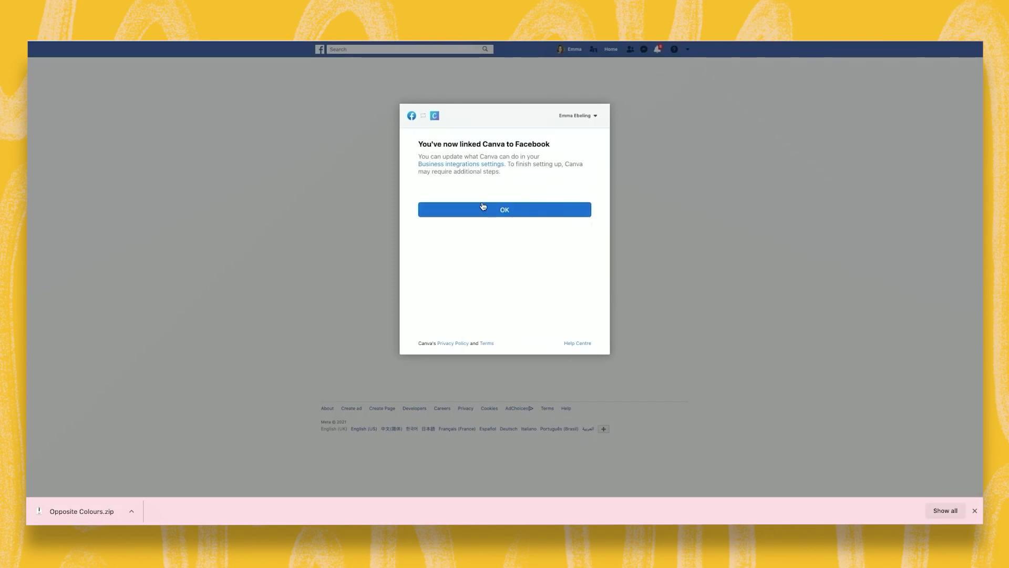
pyautogui.click(483, 208)
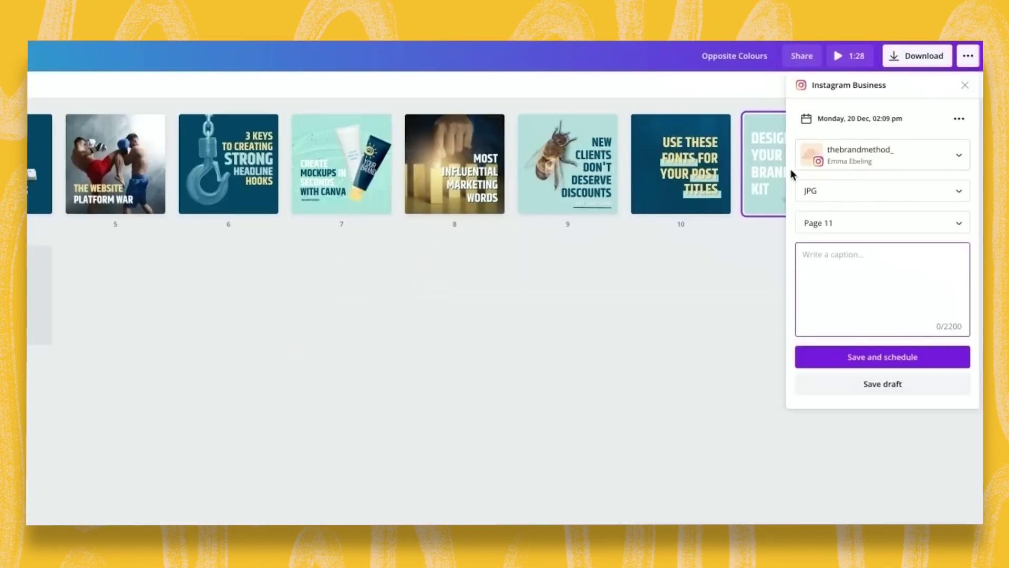
# - Keep JPG as the file format and Page 11 as the page to post
pyautogui.click(832, 192)
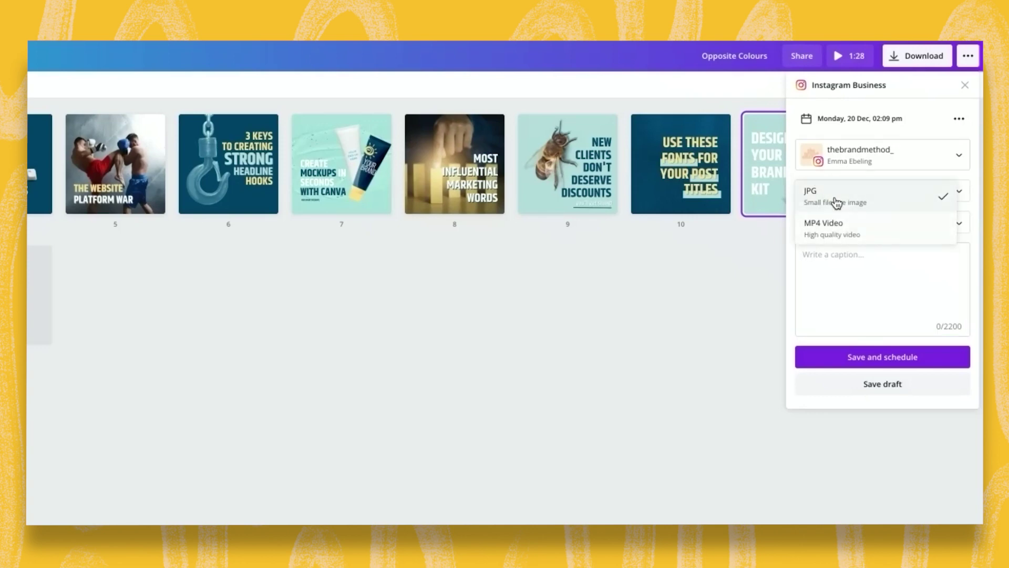
pyautogui.click(835, 200)
pyautogui.click(831, 224)
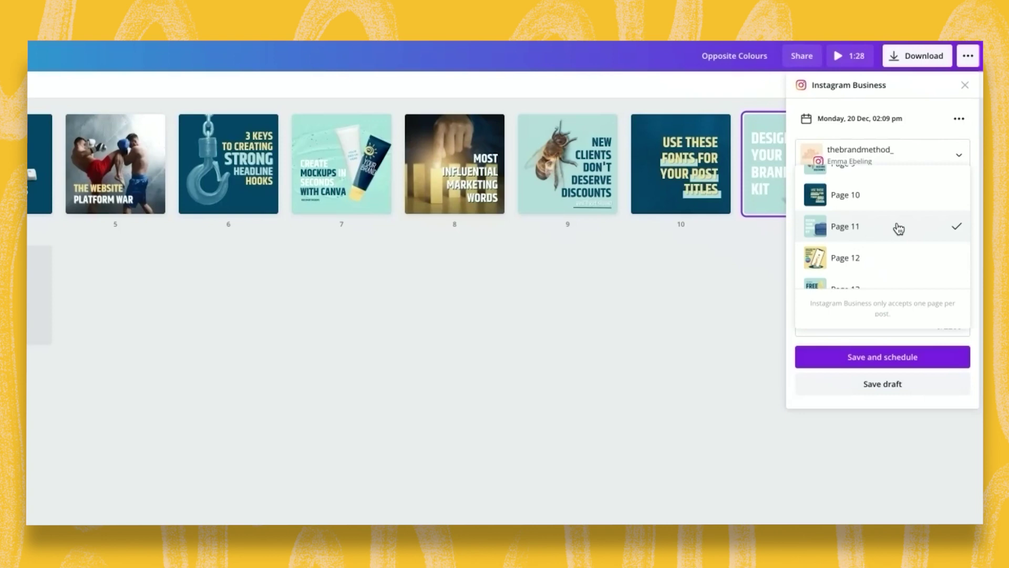
pyautogui.scroll(5, 899, 229)
pyautogui.scroll(-5, 899, 228)
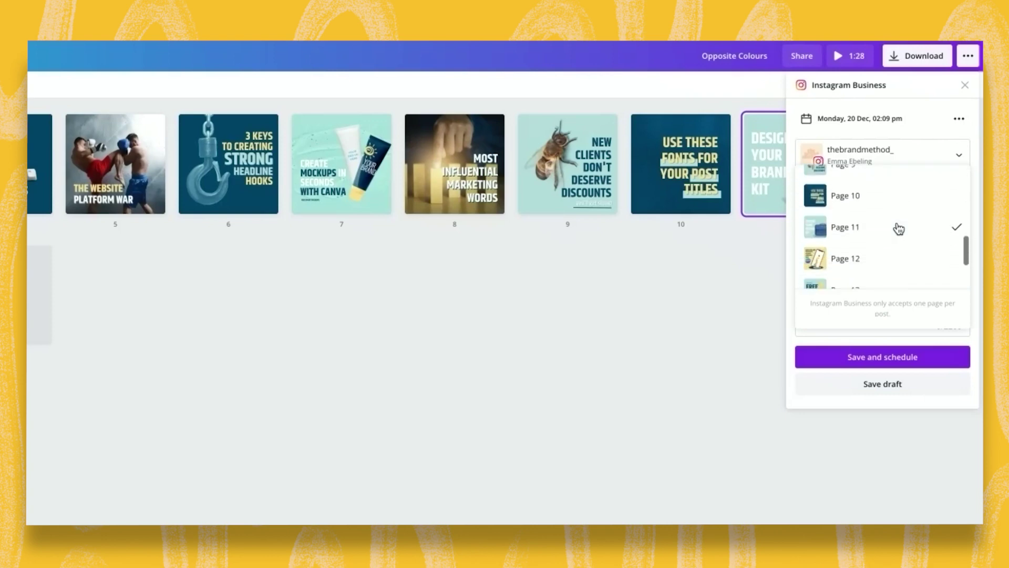
pyautogui.scroll(-1, 862, 252)
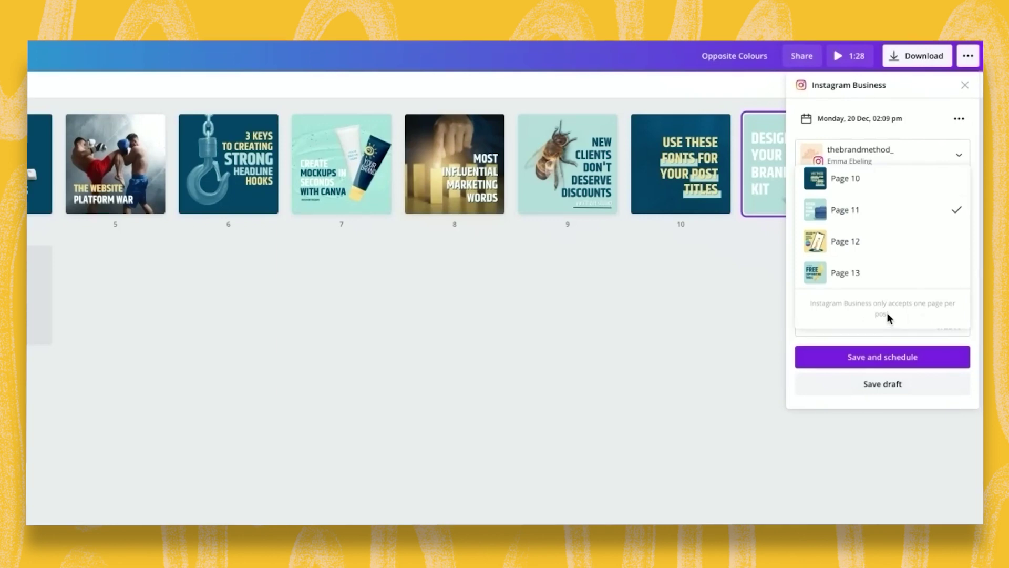
pyautogui.scroll(-2, 854, 228)
# - Paste the prepared caption and schedule the Instagram post for Monday, 20 Dec, 02:09 pm
pyautogui.click(854, 298)
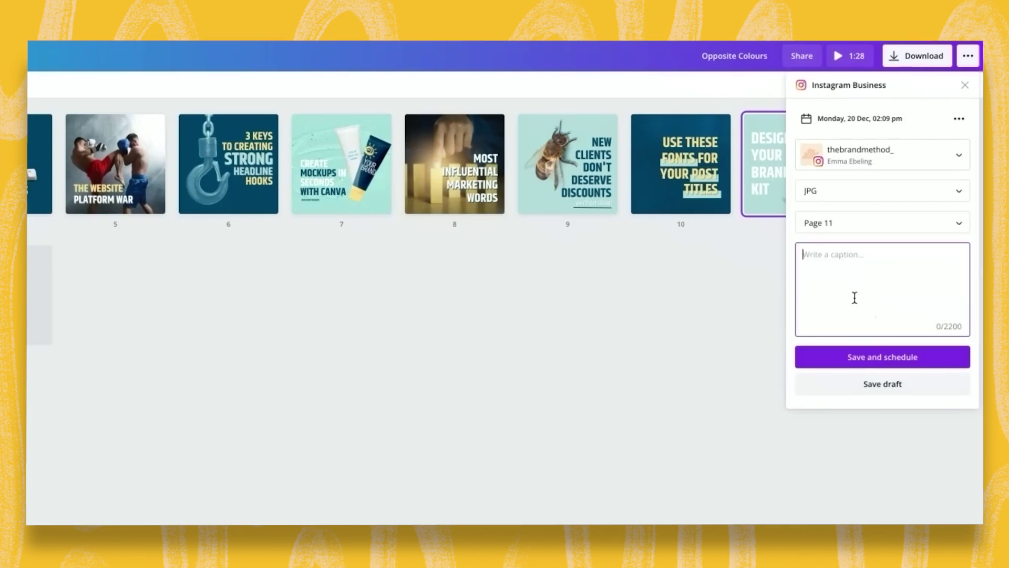
pyautogui.hotkey('ctrl', 'v')
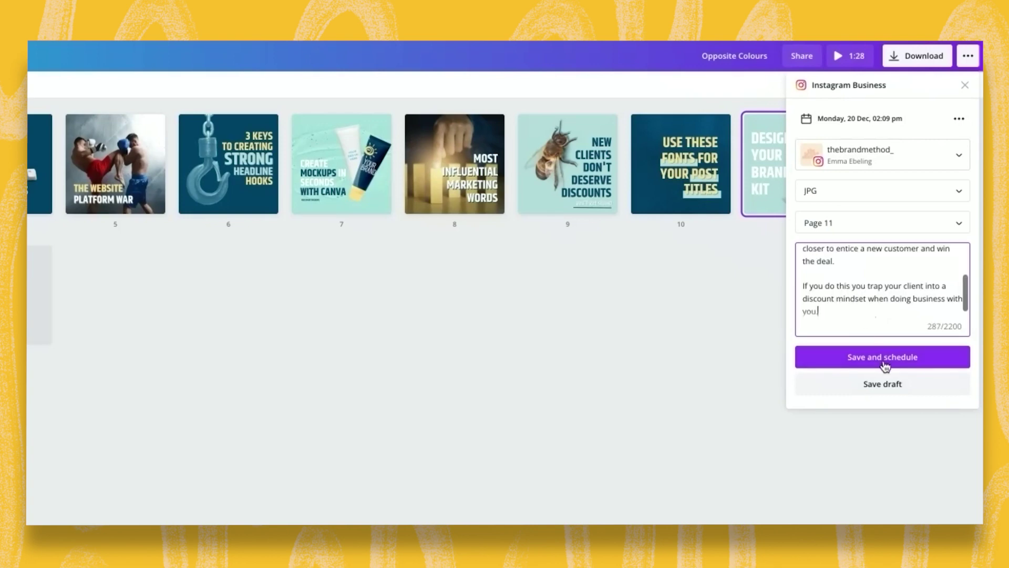
pyautogui.click(908, 357)
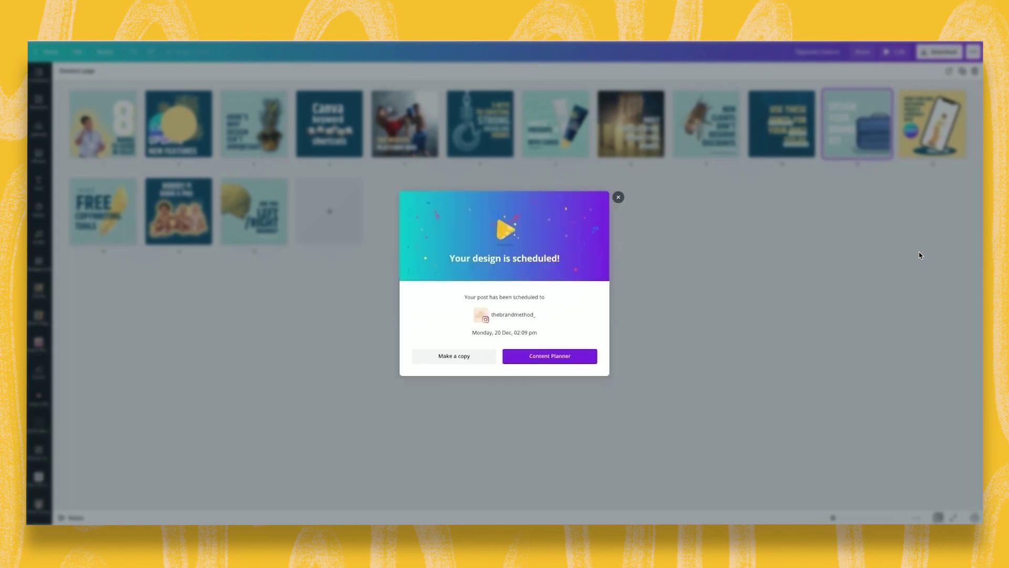
# - Open the Content Planner to view the December 2021 calendar with the post on the 20th
pyautogui.click(560, 357)
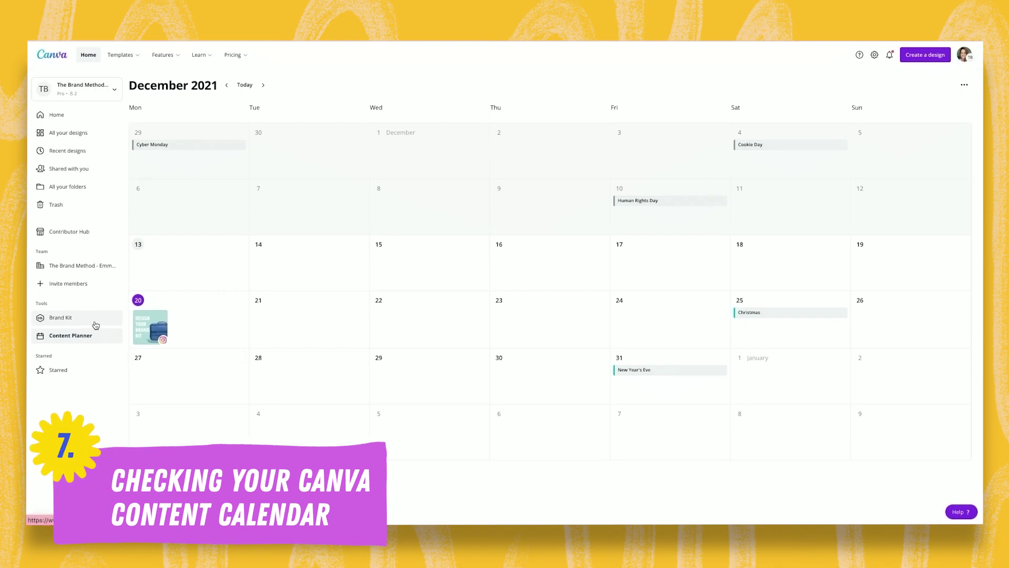
# - Open the scheduled Opposite Colours post on the 20th and add blank lines after its caption
pyautogui.click(153, 326)
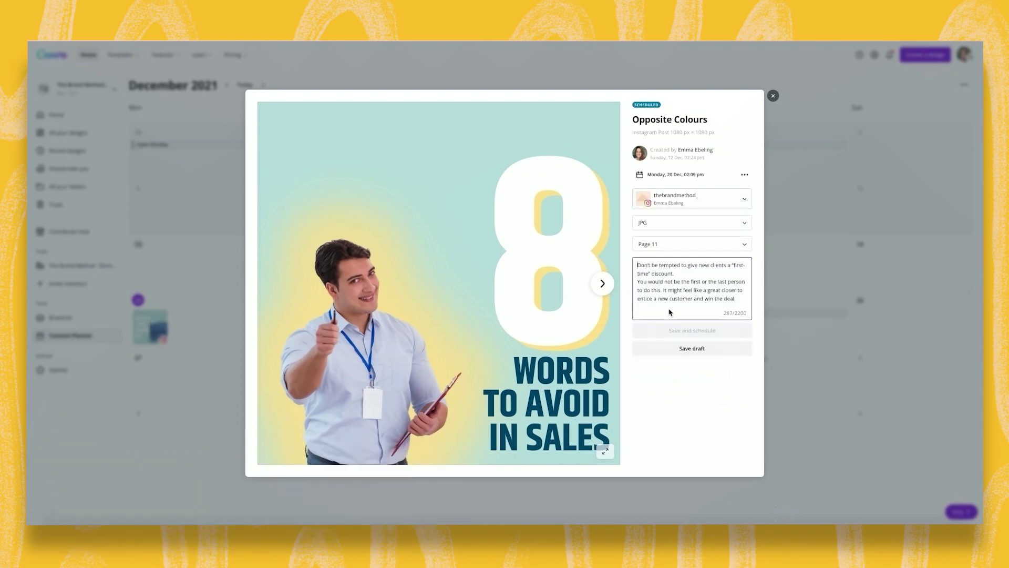
pyautogui.click(664, 309)
pyautogui.press('Return')
pyautogui.press('Return')
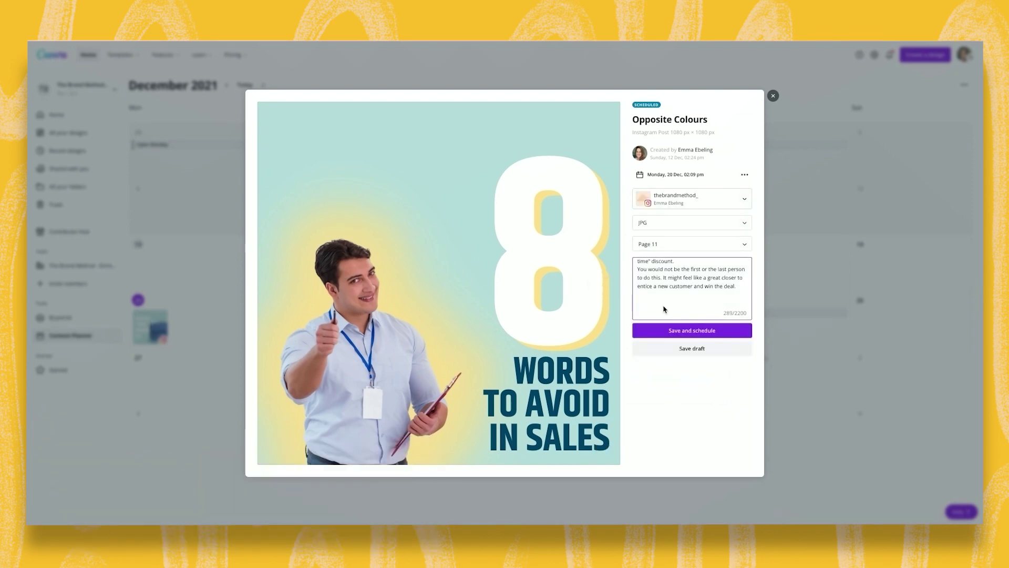